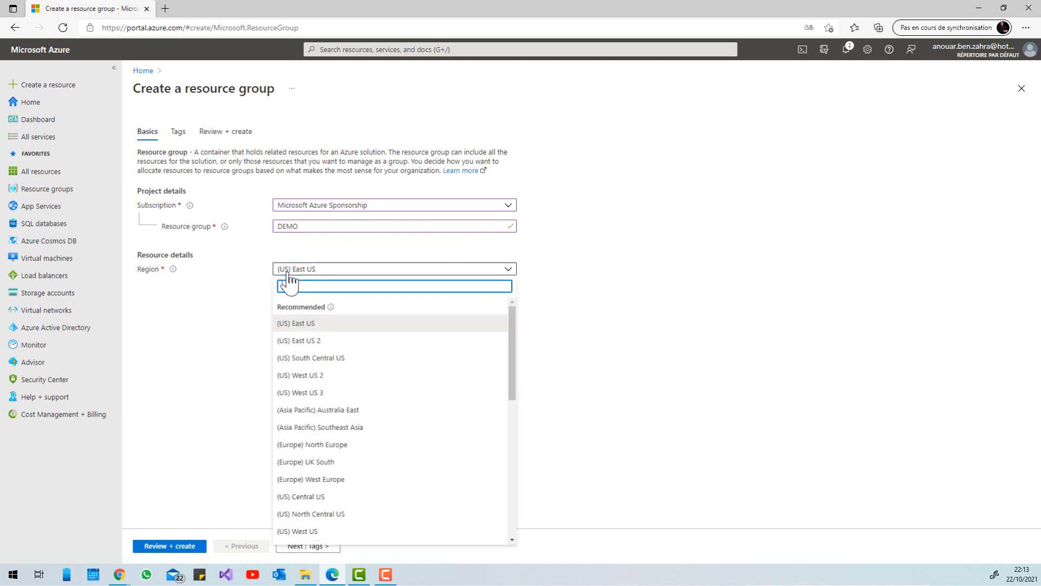
Set the DEMO resource group's region to (Europe) North Europe, then review and create the group.
text(eur)
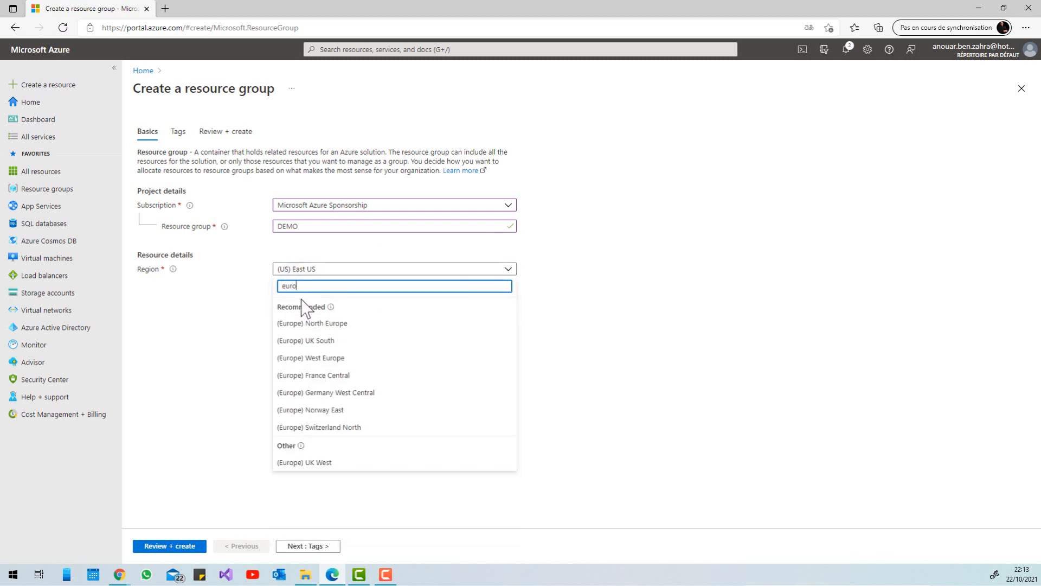
text(o)
click(311, 325)
click(167, 546)
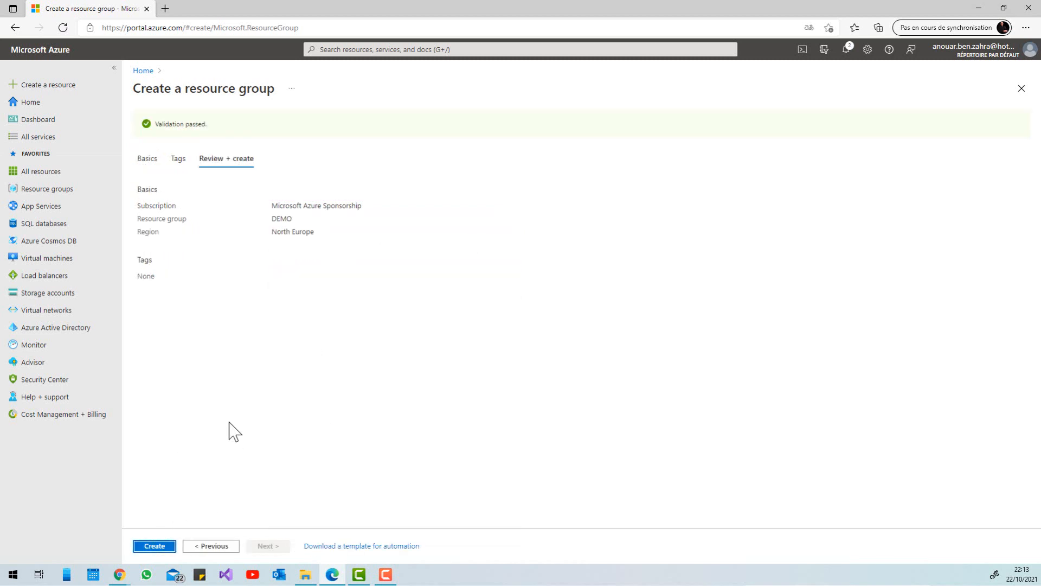
click(153, 547)
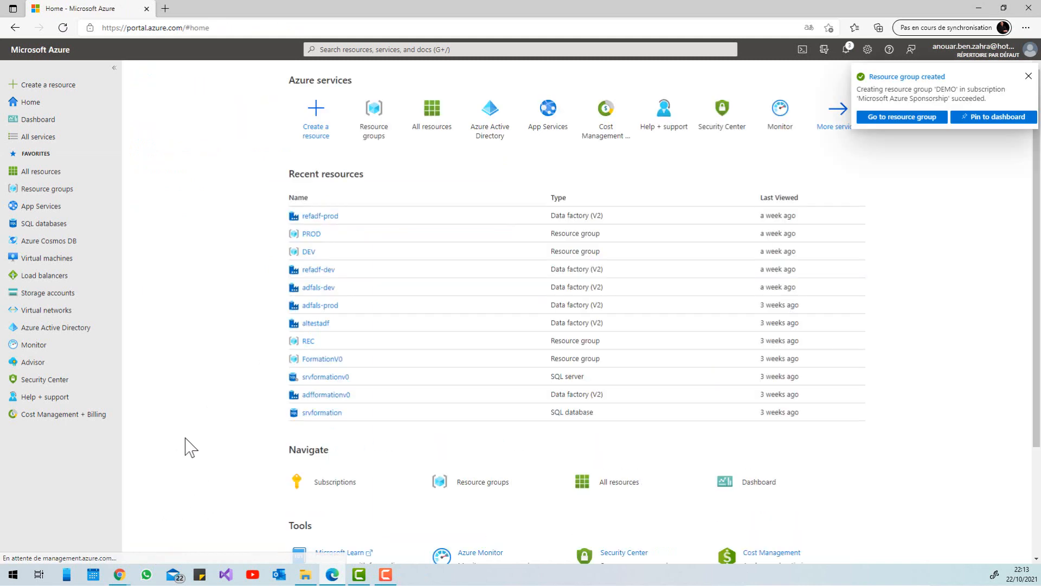
Go to the new DEMO resource group and start creating an Azure Purview resource in it.
click(914, 120)
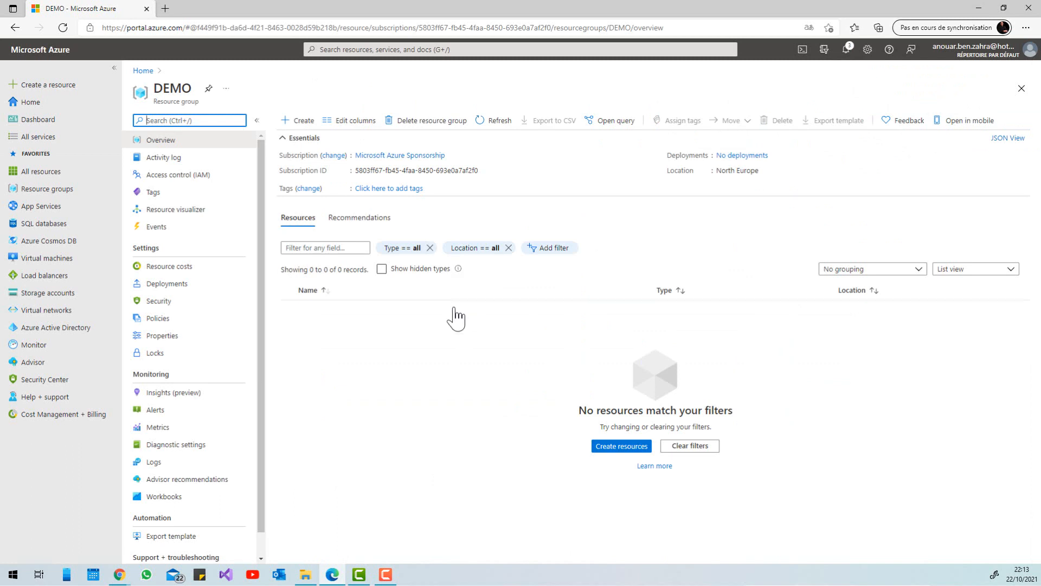
click(298, 130)
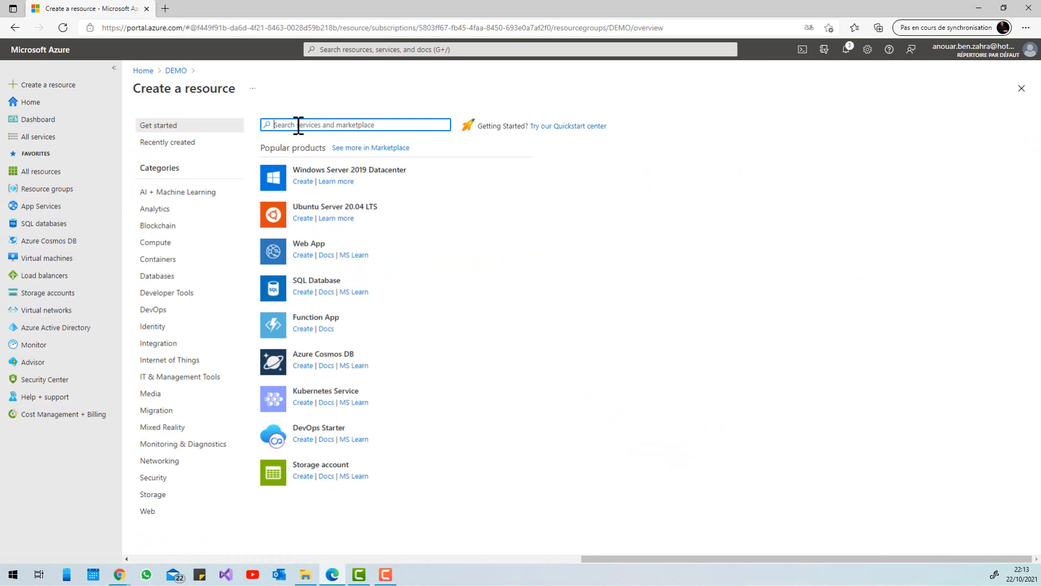
text(Pur)
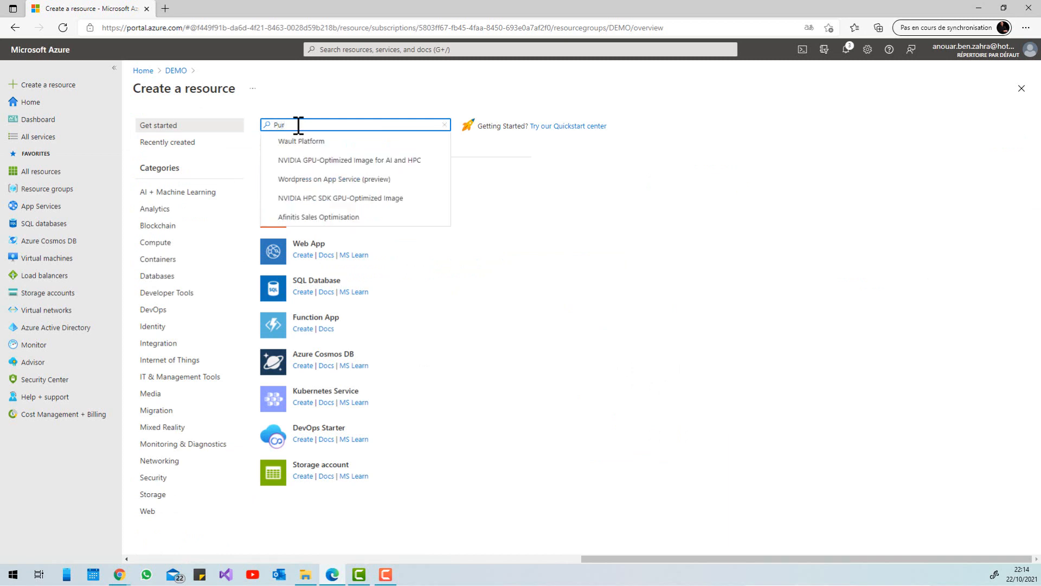
text(view)
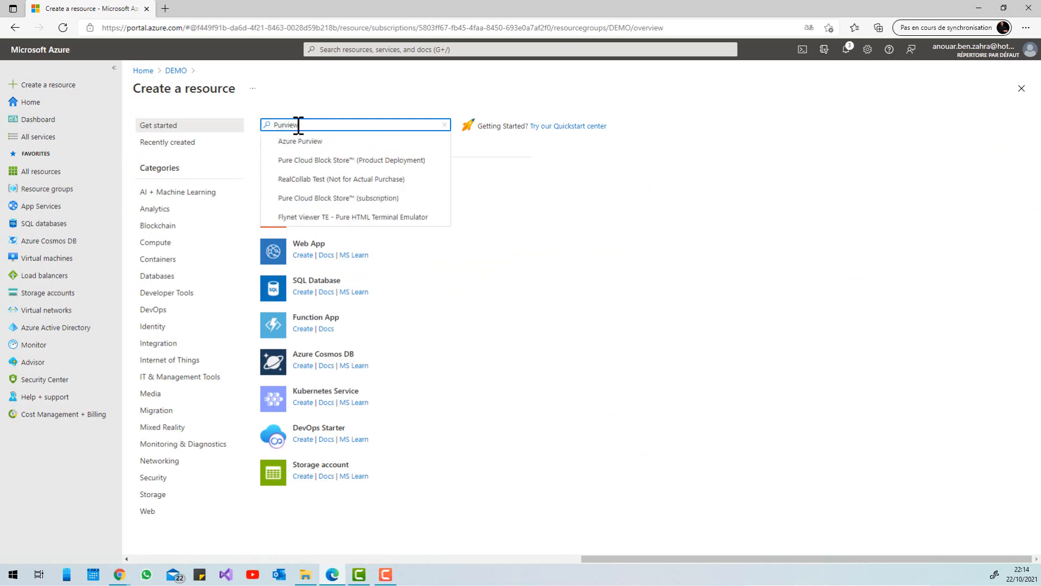
click(300, 141)
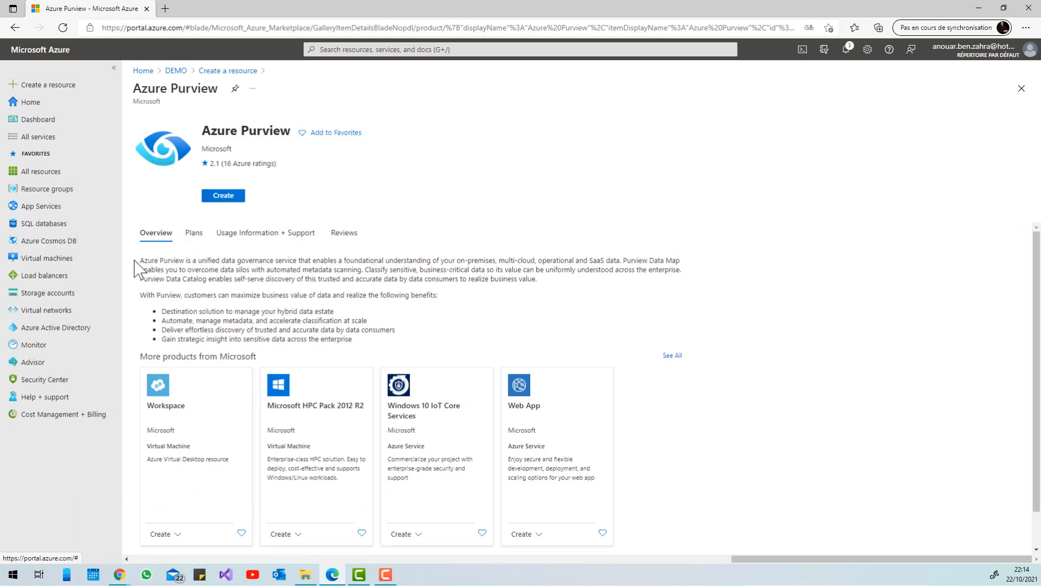
drag(140, 261, 379, 340)
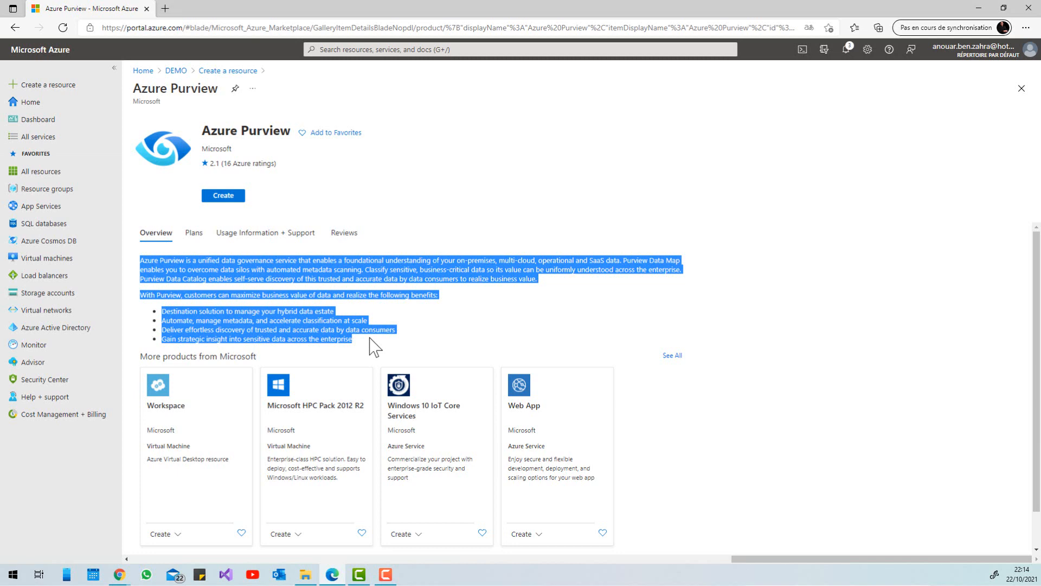
click(210, 200)
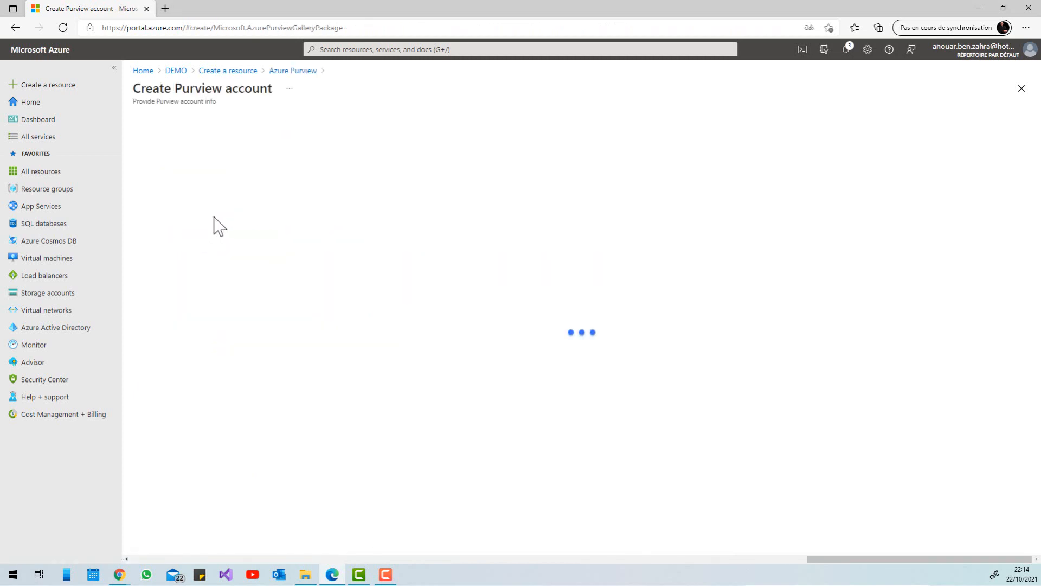
Set the Purview account's subscription to Microsoft Azure Sponsorship and keep DEMO as its resource group.
click(377, 195)
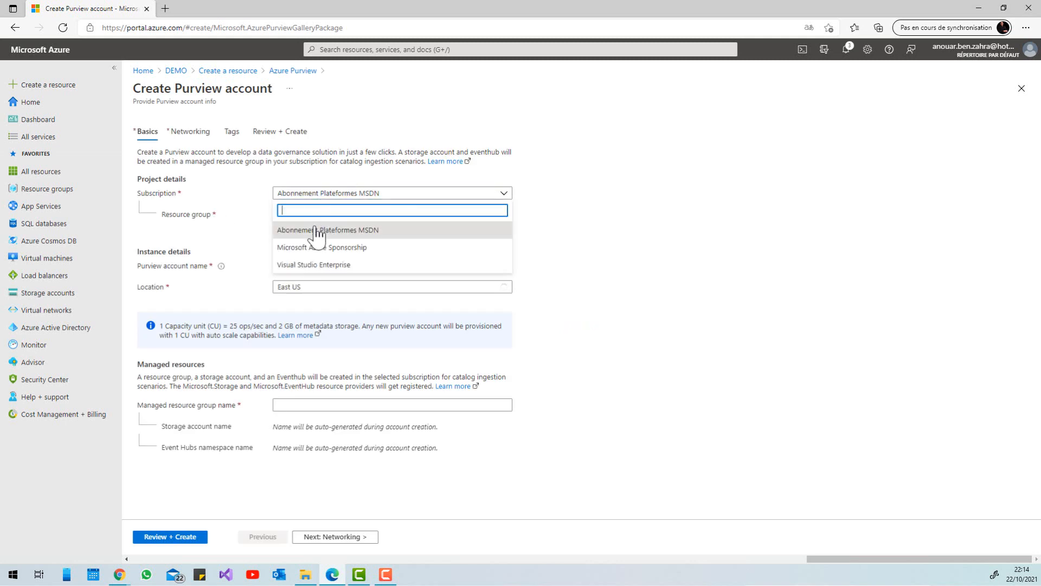
click(319, 247)
click(313, 216)
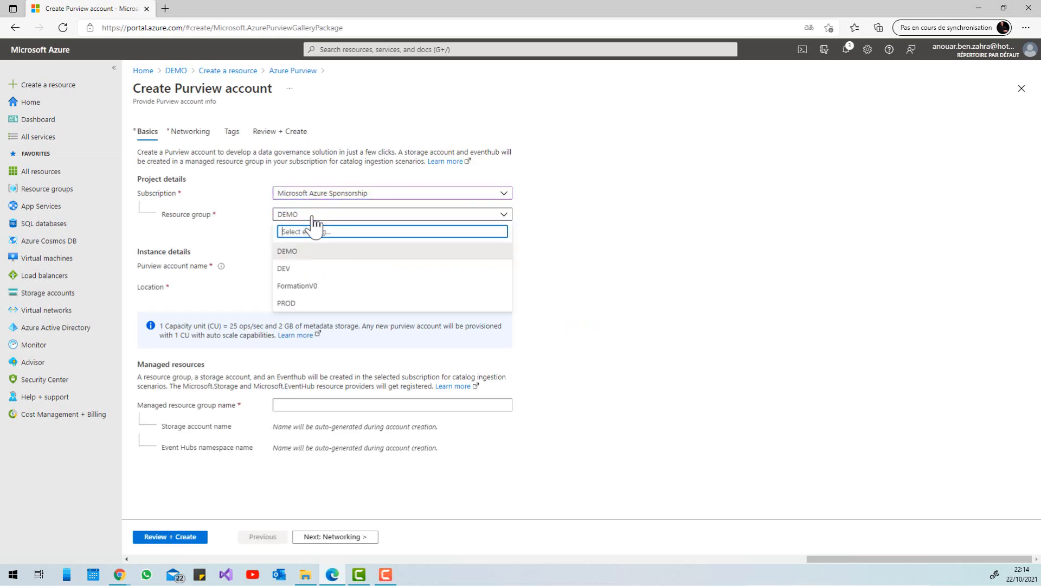
click(575, 224)
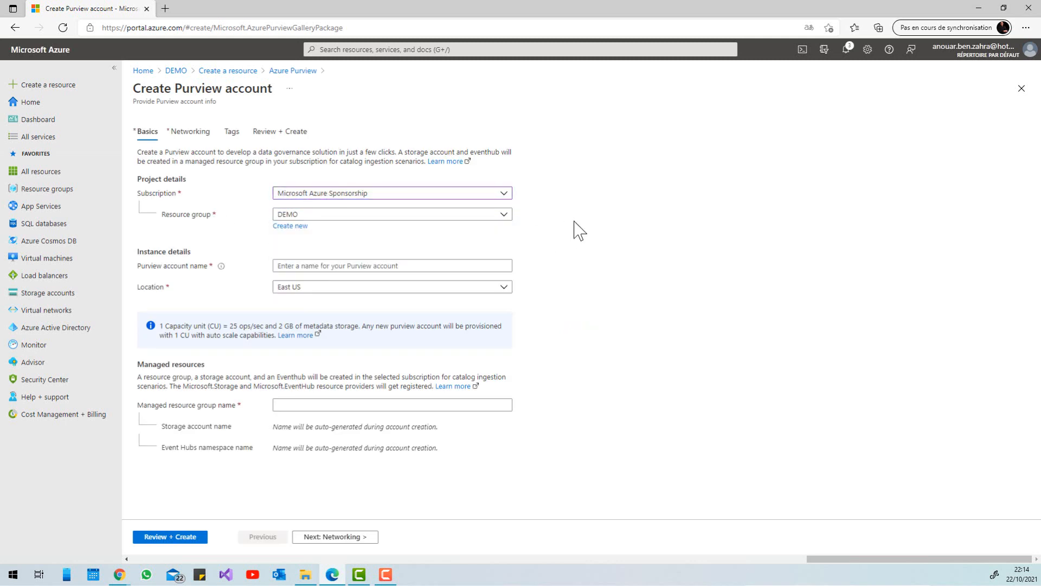
Set the Purview account's location to North Europe and enter an account name made of purviewdemotest plus the owner's first name.
click(334, 290)
text(e)
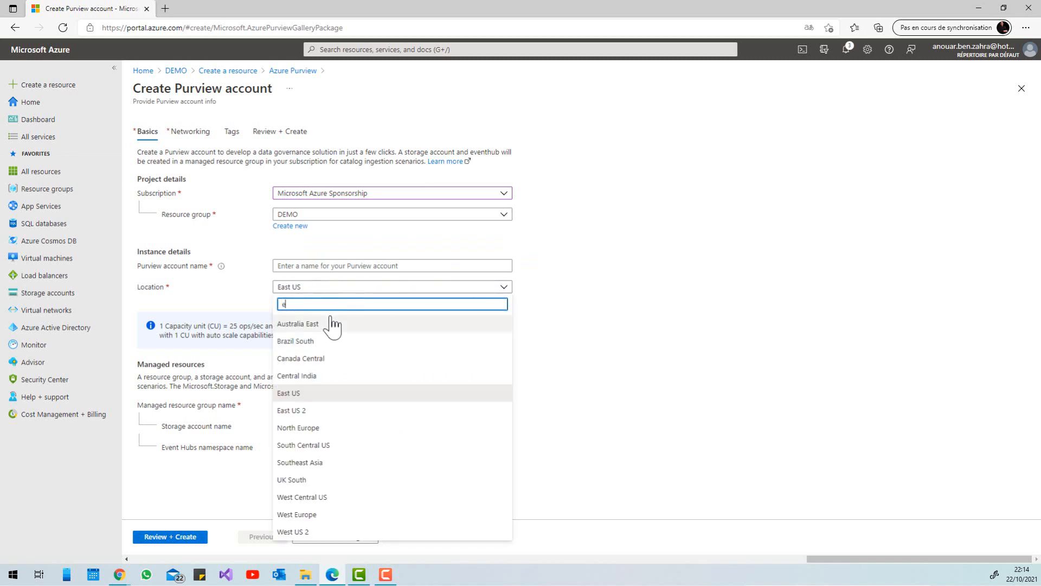
text(ur)
click(332, 324)
click(290, 266)
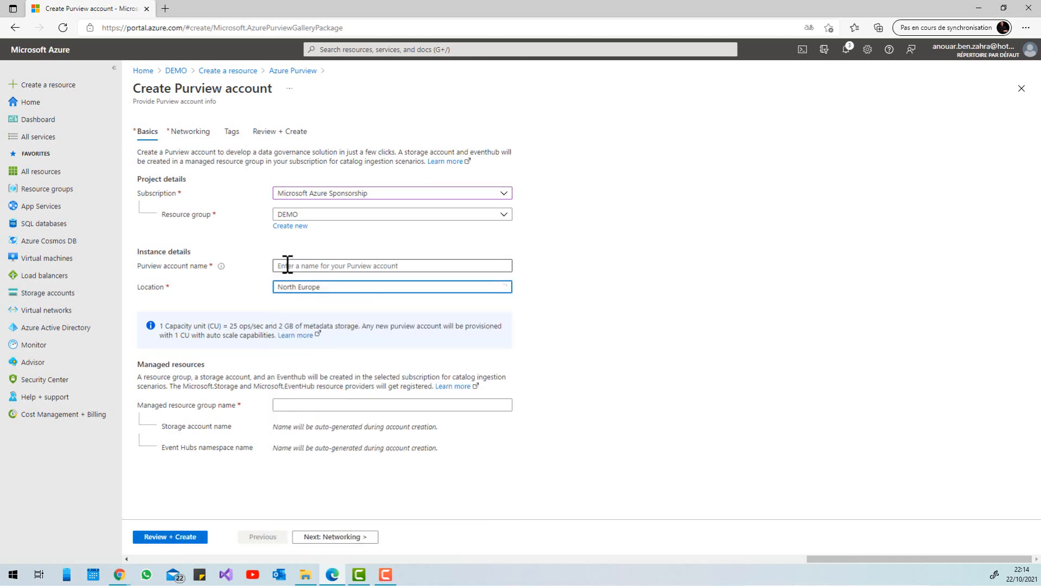
text(pu)
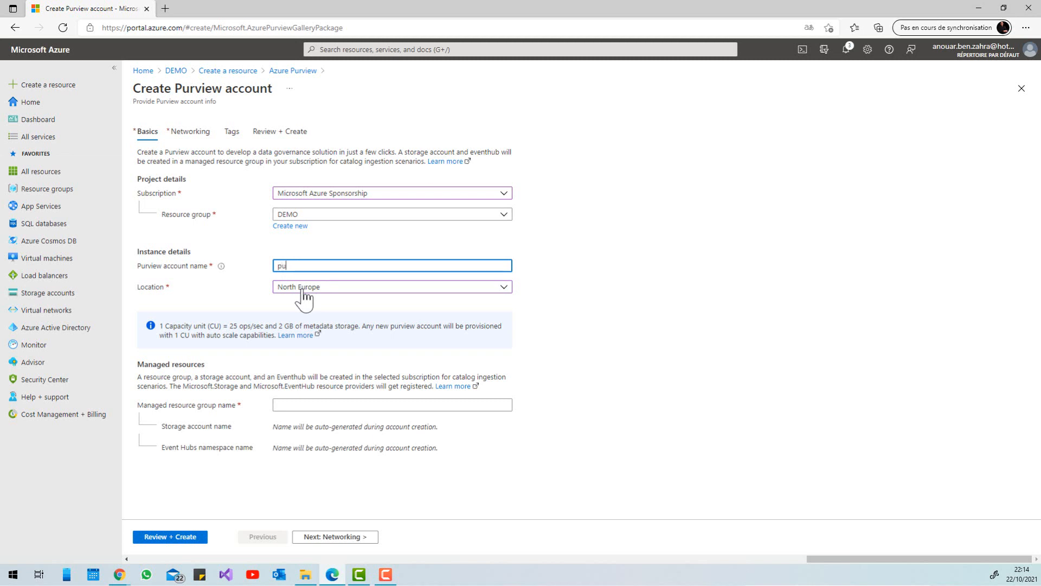
text(rviewdemotestanouar)
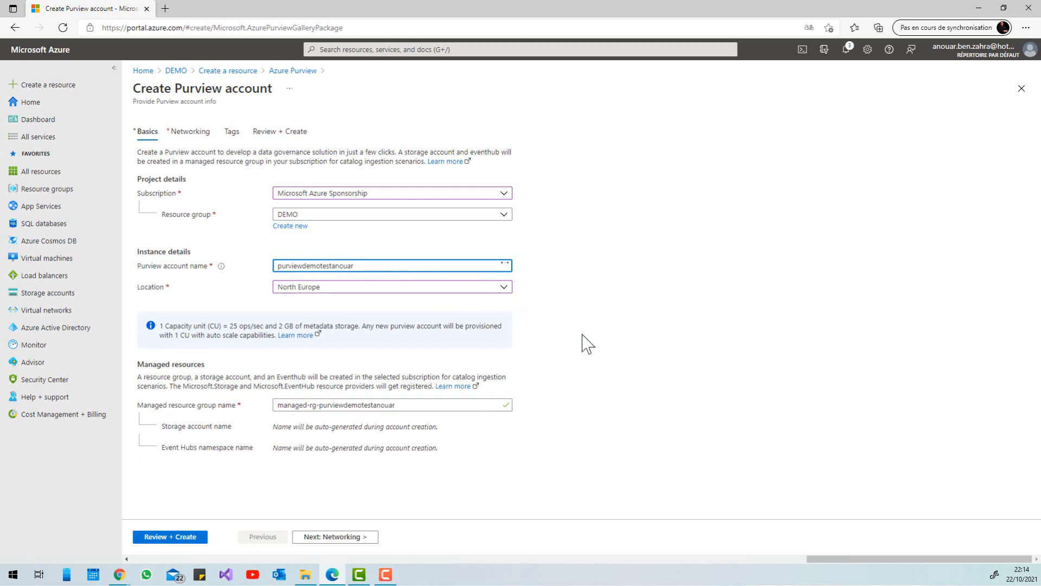
click(576, 307)
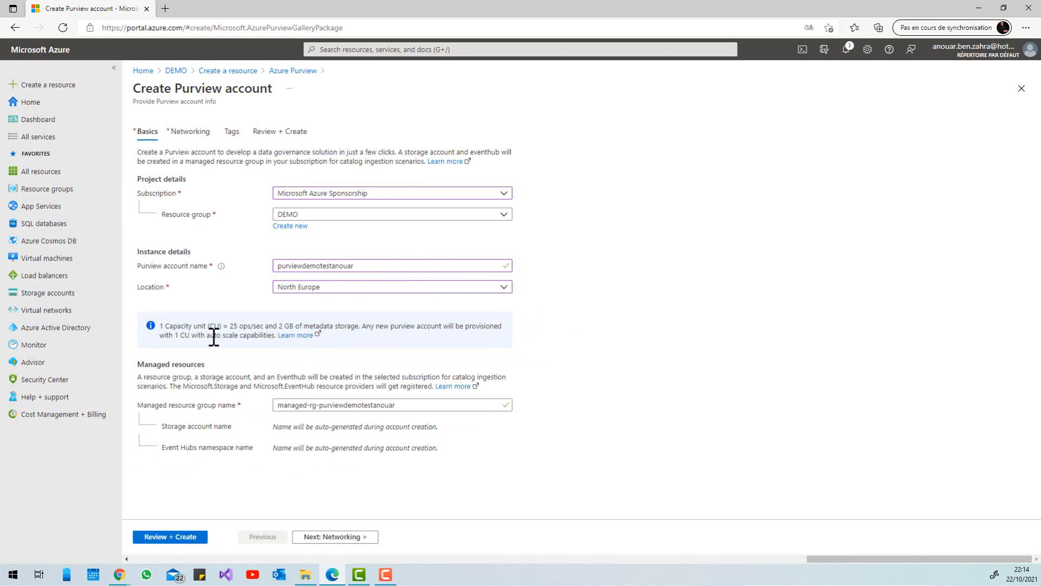
Keep All networks as the connectivity method, skip the tags, and deploy the Purview account.
drag(161, 329, 342, 341)
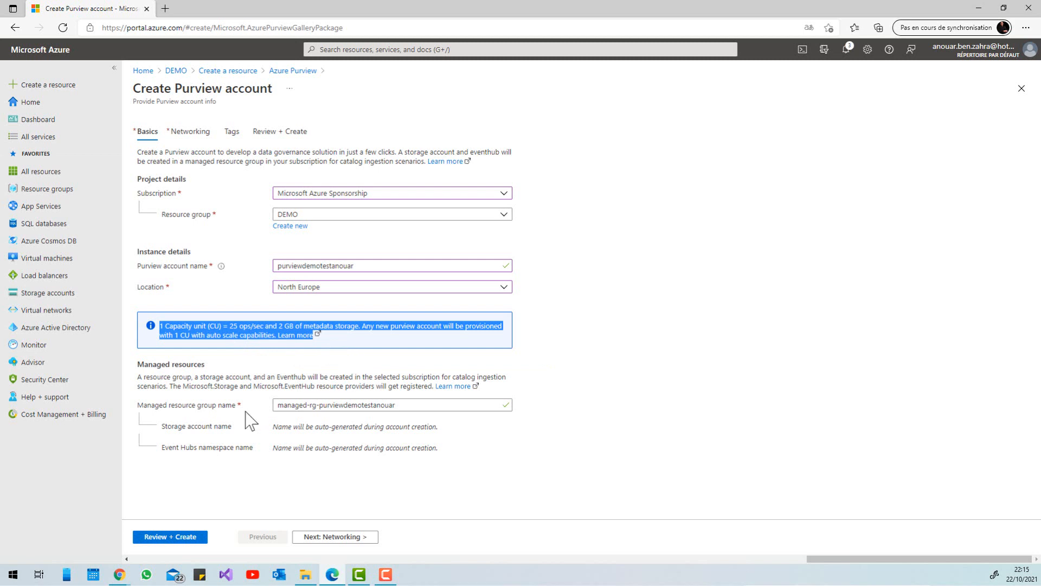
click(221, 451)
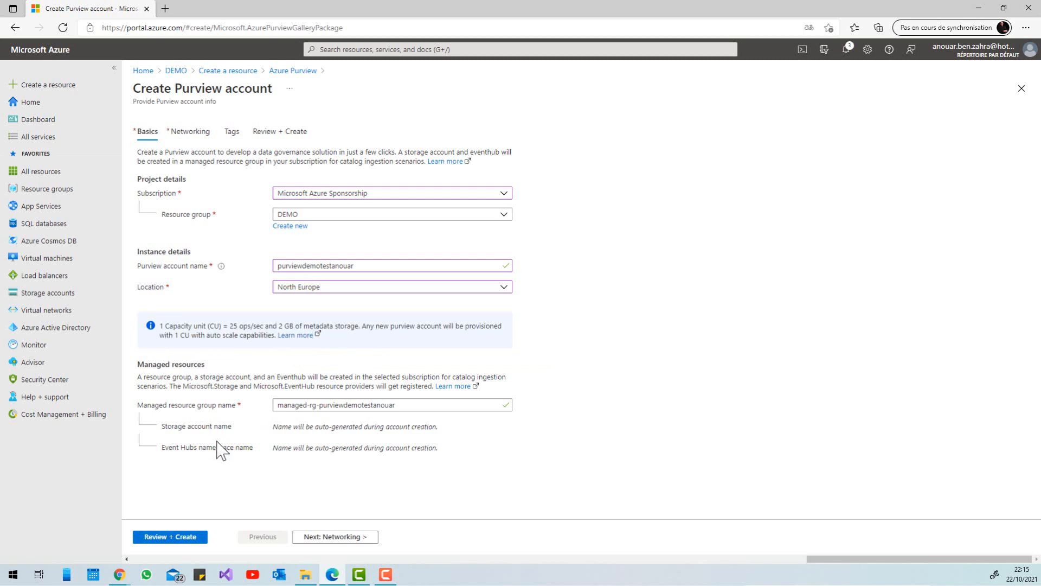
click(317, 538)
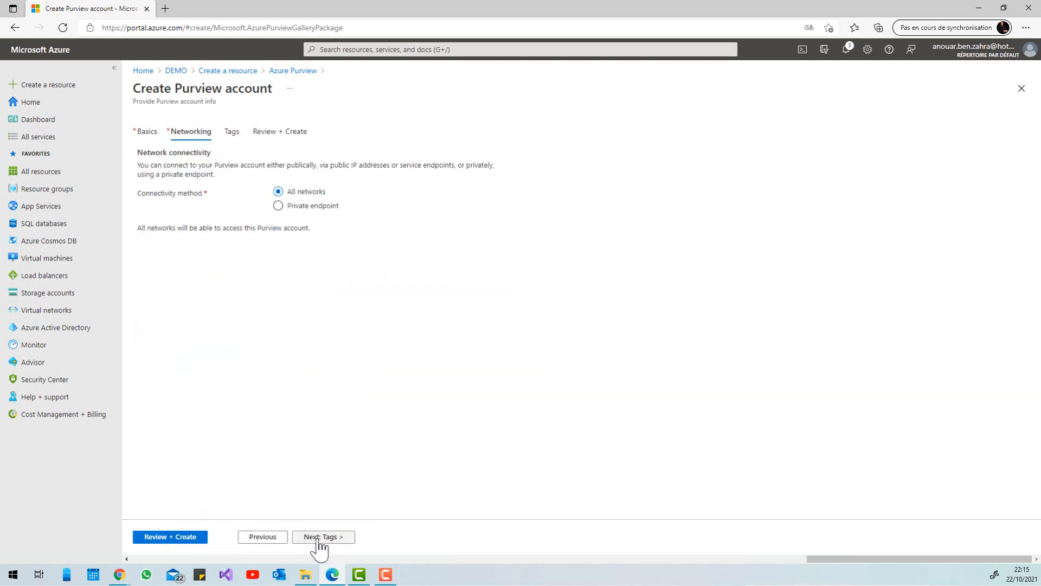
click(318, 538)
click(319, 537)
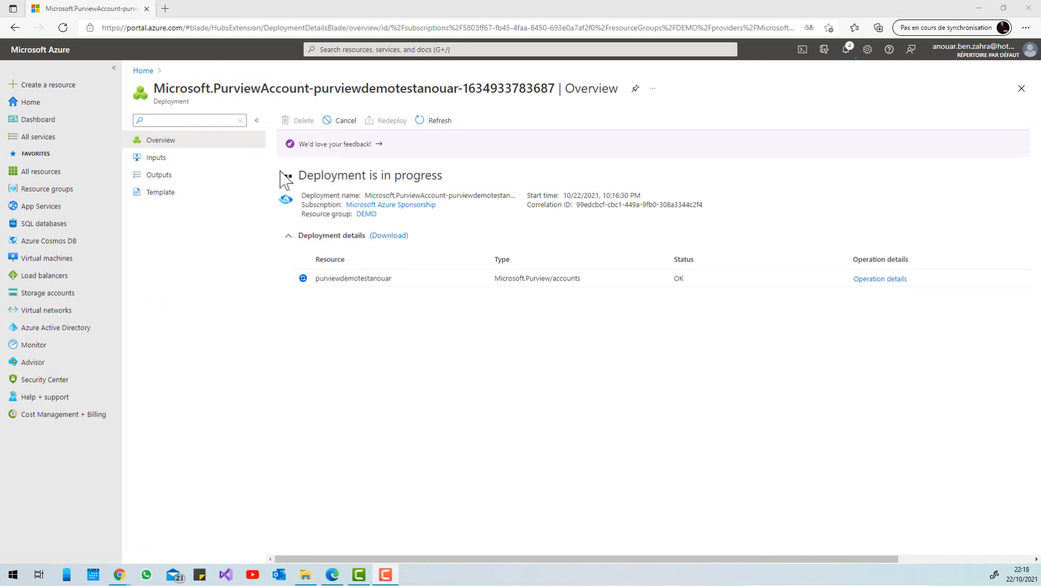
Open the deployed account in Purview Studio, signing in with the already connected Microsoft account, and dismiss the translation offer.
click(309, 178)
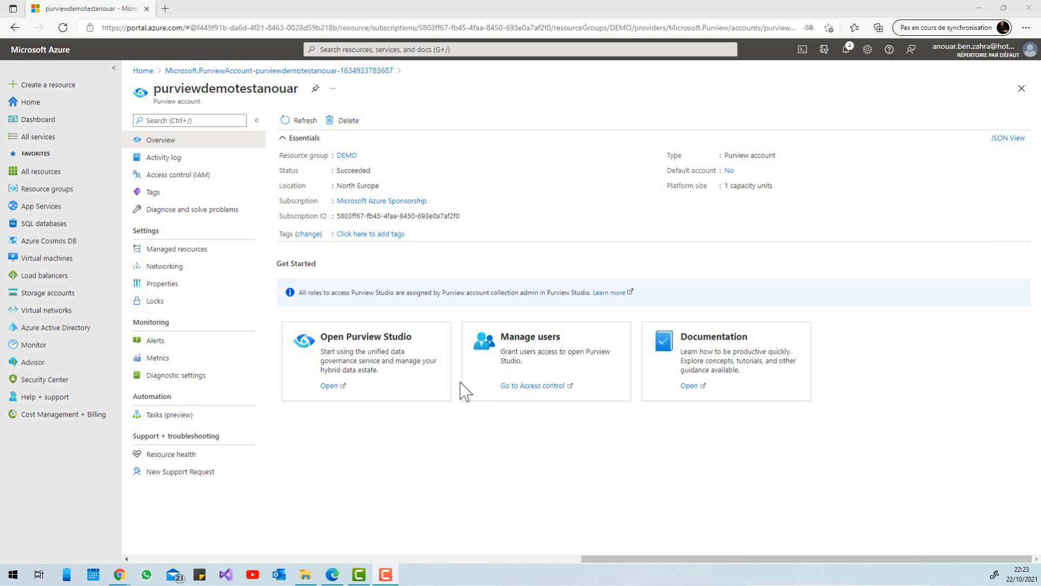
click(378, 365)
click(378, 366)
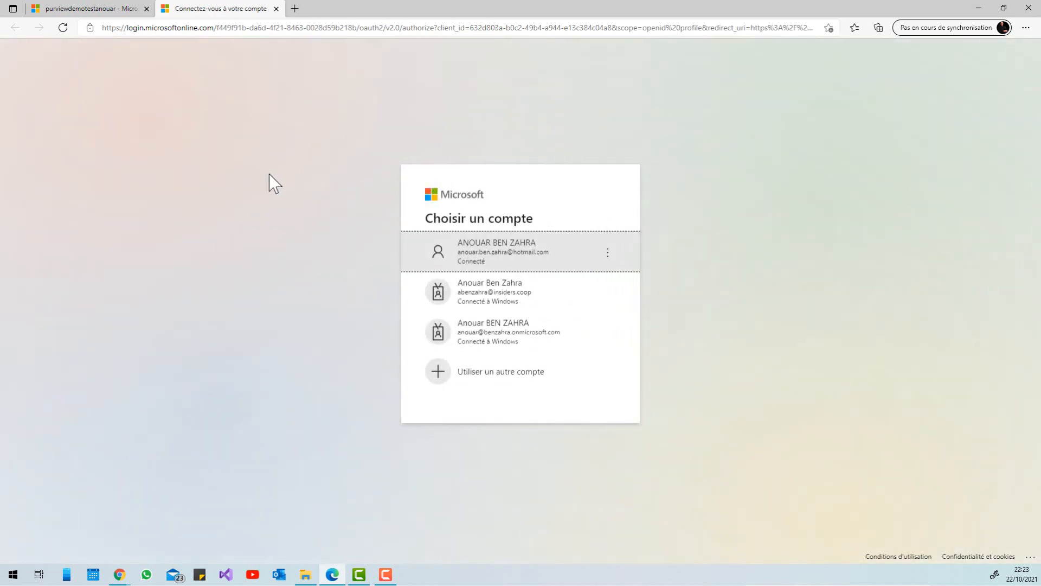
click(493, 258)
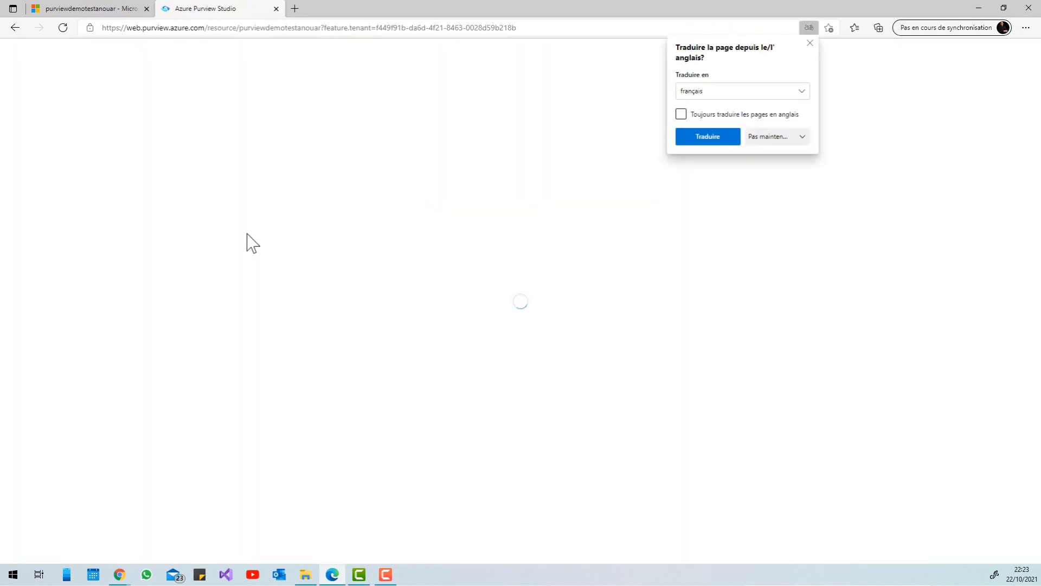
click(812, 47)
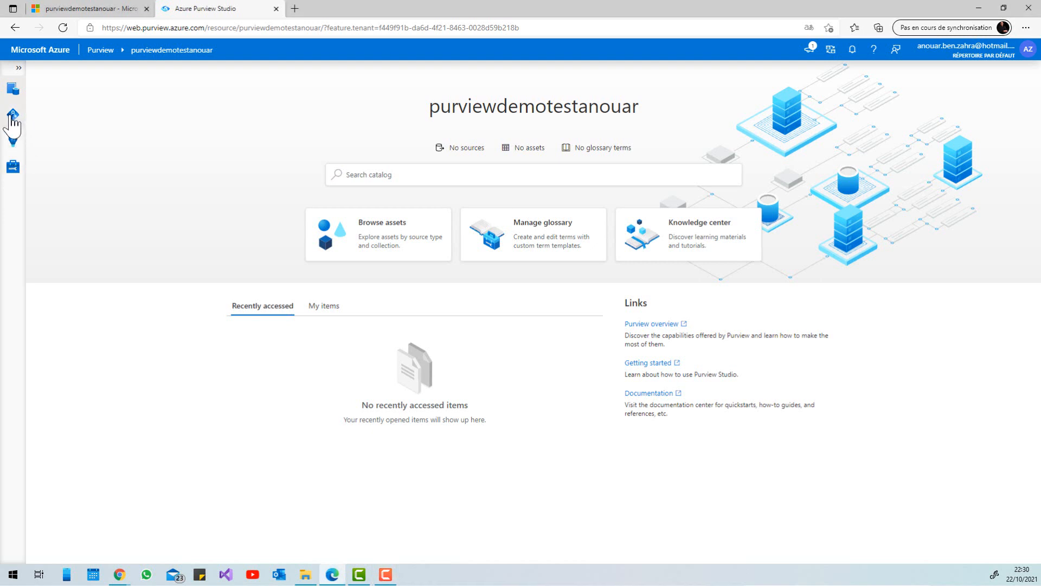
Open the data map's sources and compare the table view with the map view.
click(13, 115)
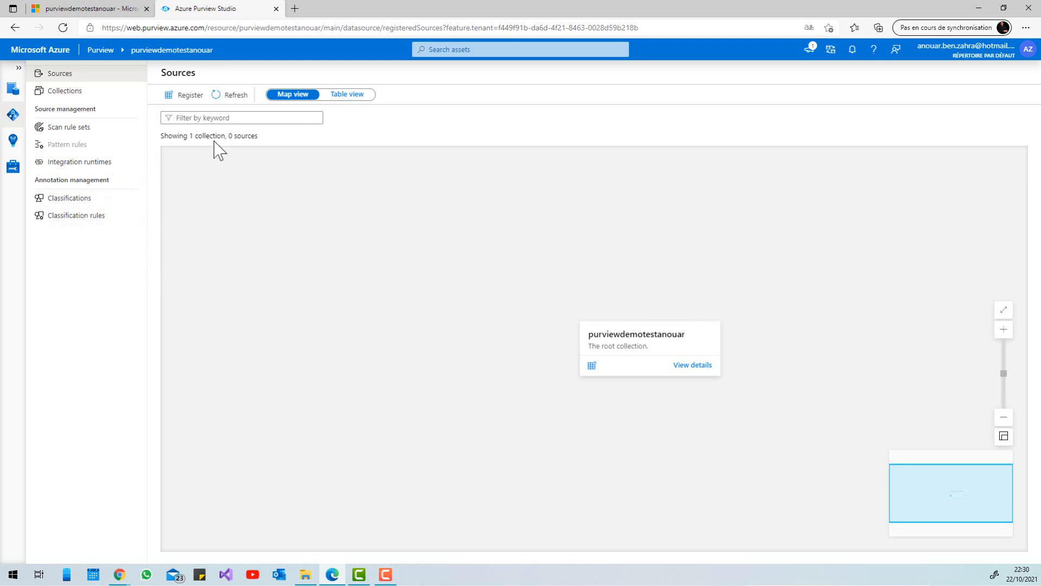
click(350, 98)
click(304, 96)
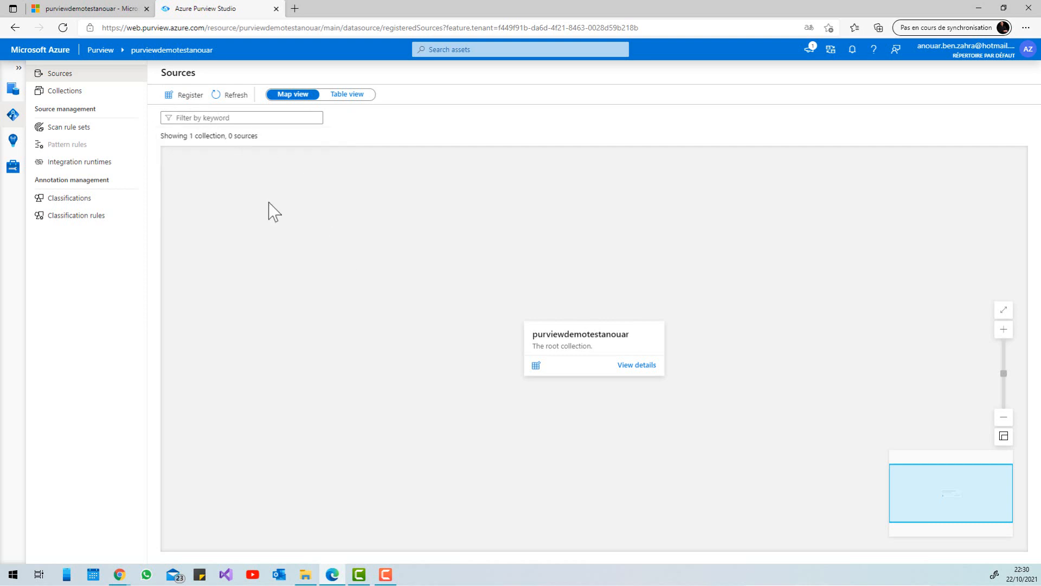
Register an Azure SQL Database source for server srvformationv0 in the root collection, keeping the suggested source name.
click(190, 97)
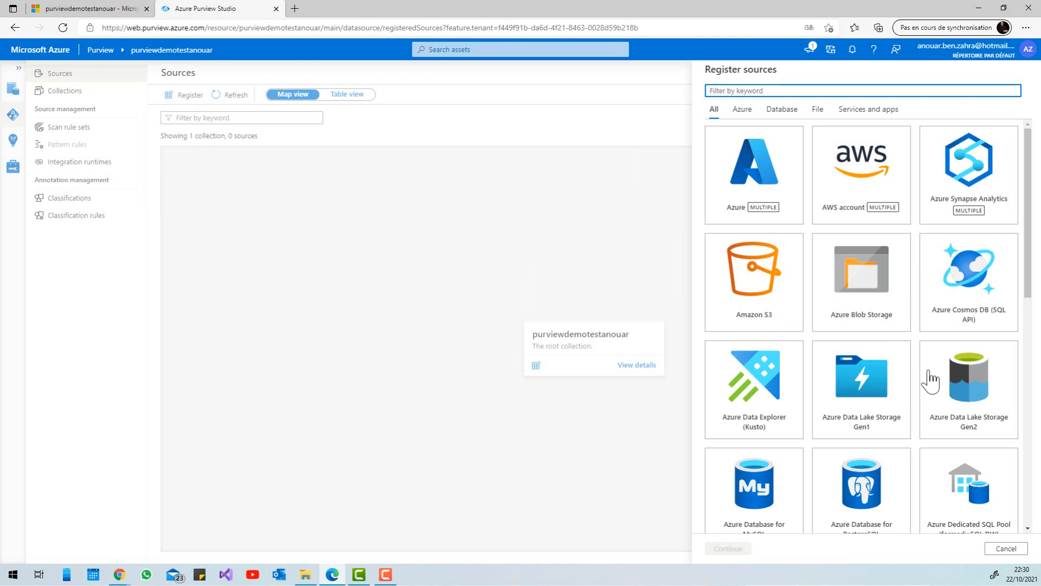
scroll(911, 390, down, 2)
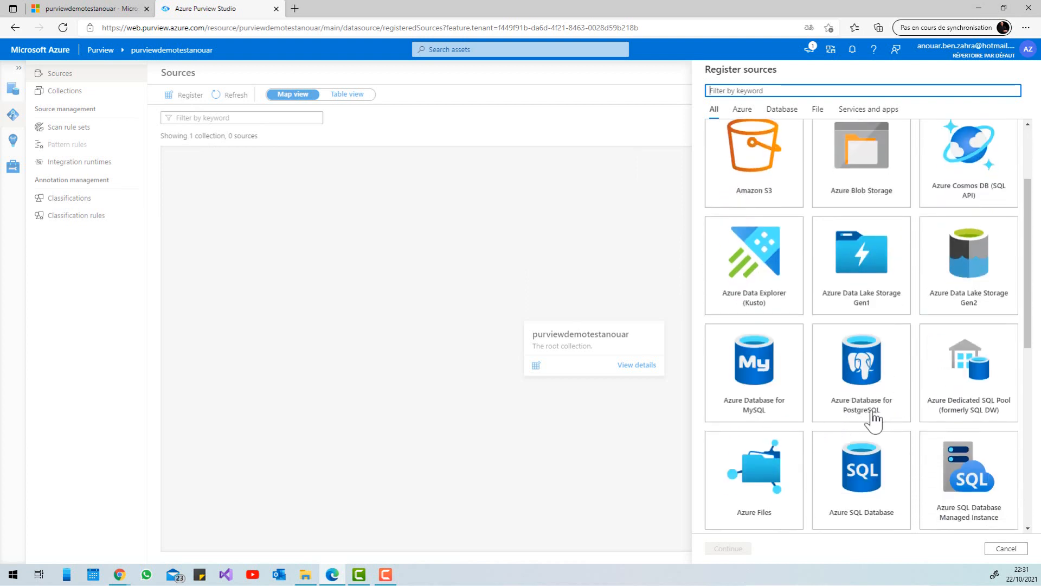
click(866, 448)
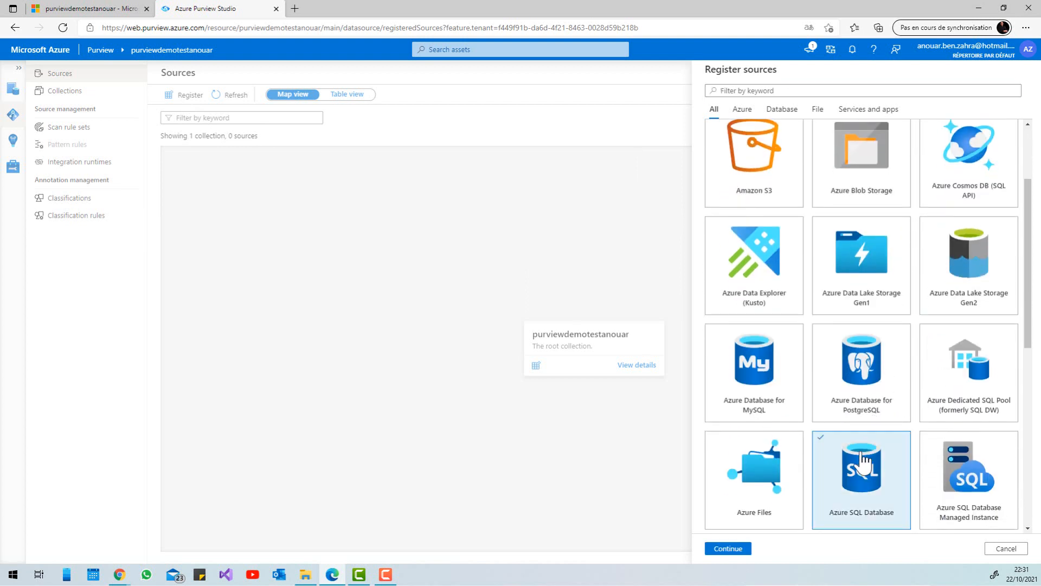
click(732, 549)
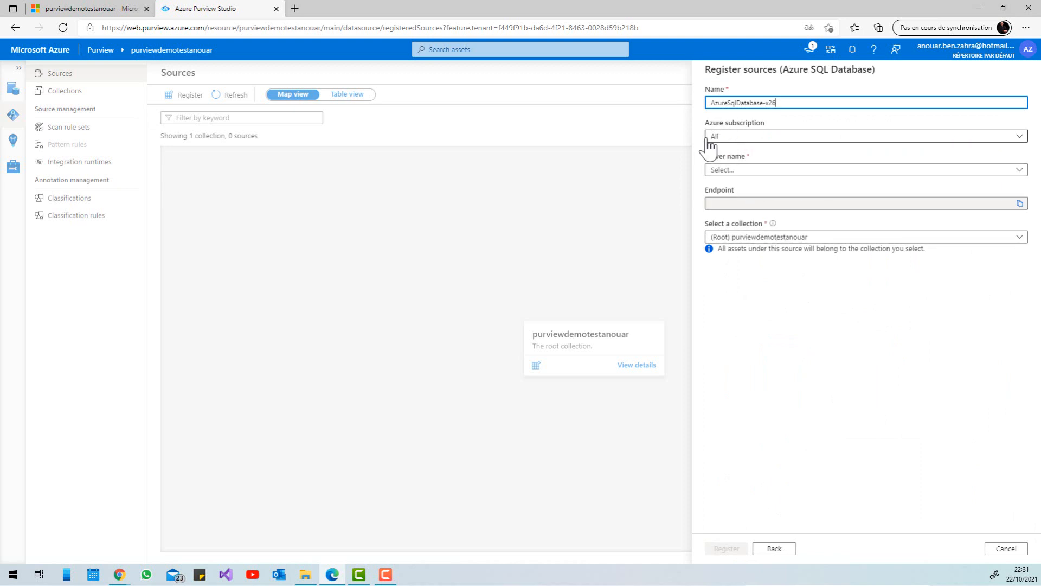
click(716, 175)
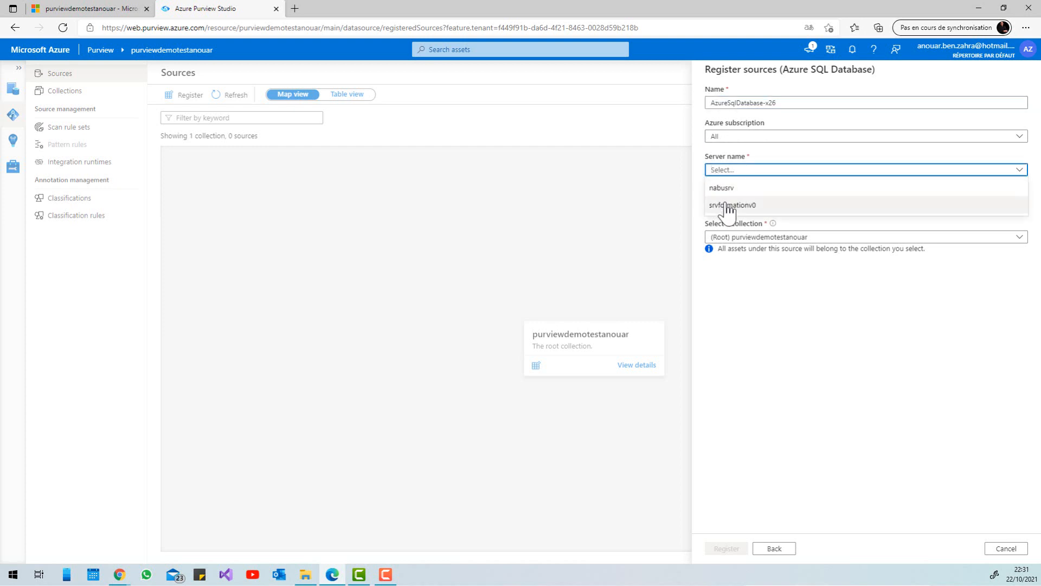
click(726, 205)
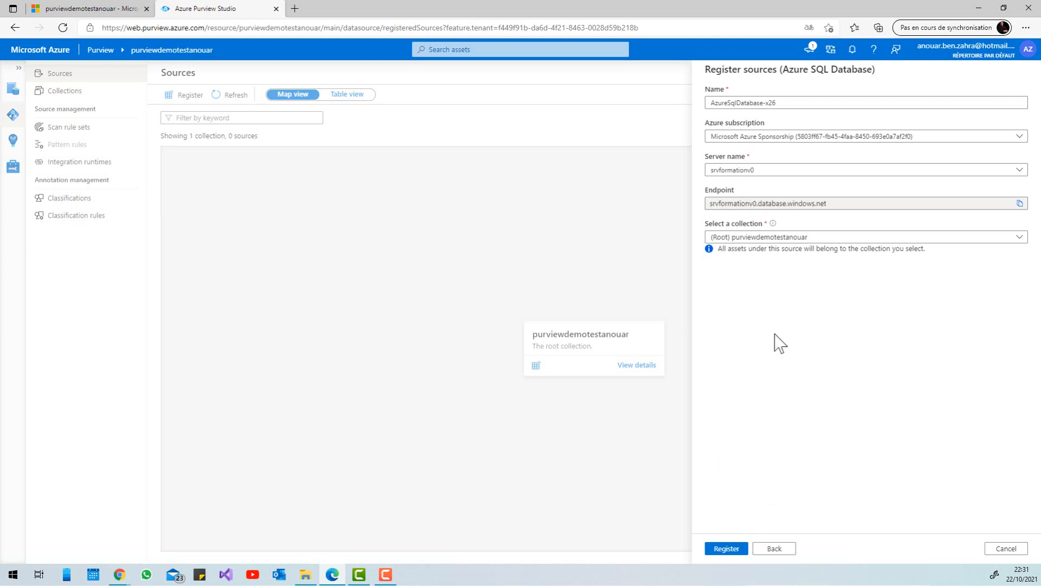
click(722, 549)
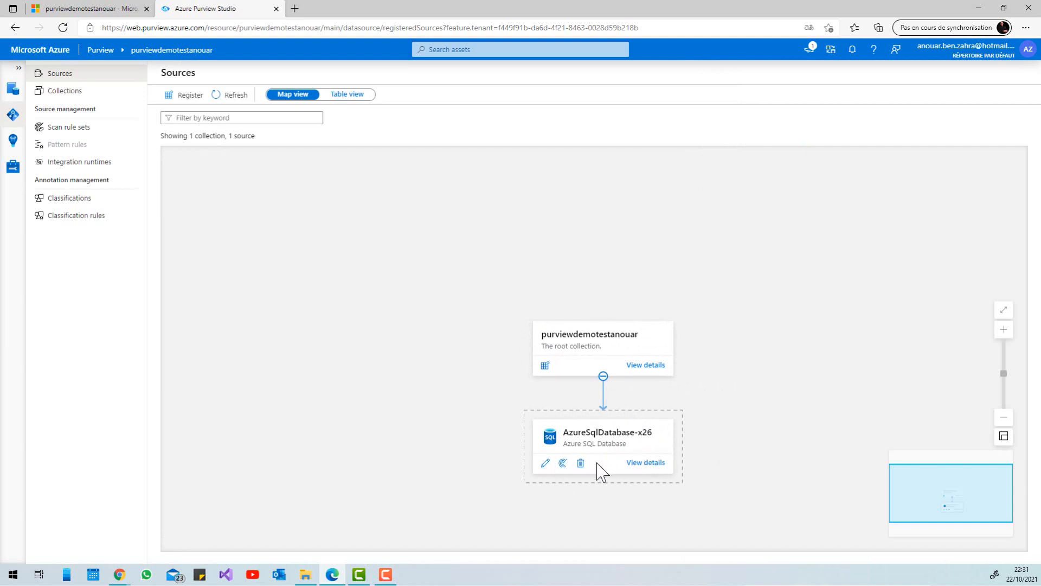
click(562, 463)
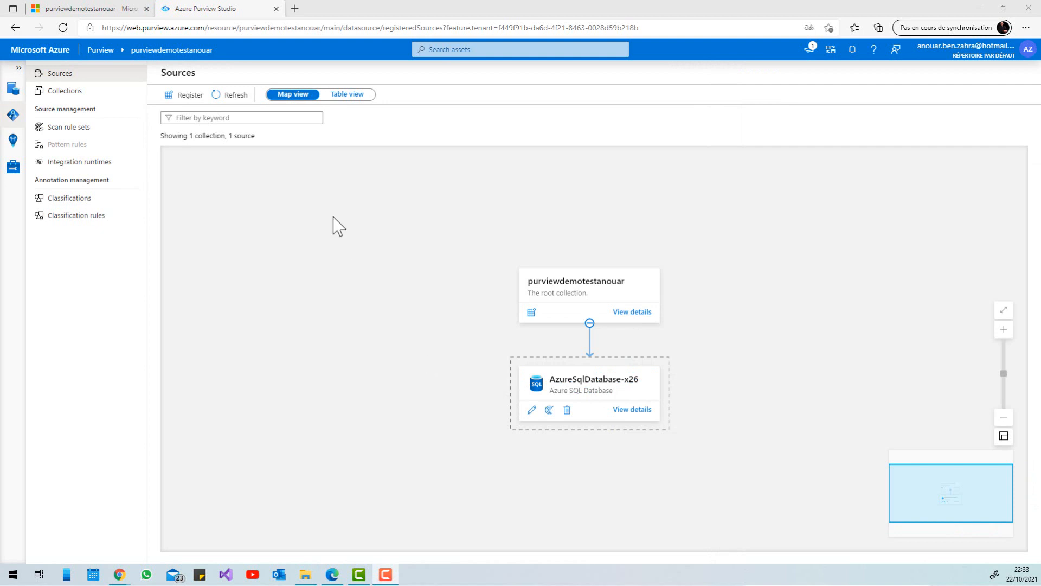
Register an Azure Data Lake Storage Gen2 source for storage account nabublobv2 in the root collection, under the Visual Studio Enterprise subscription, keeping the suggested name.
click(189, 97)
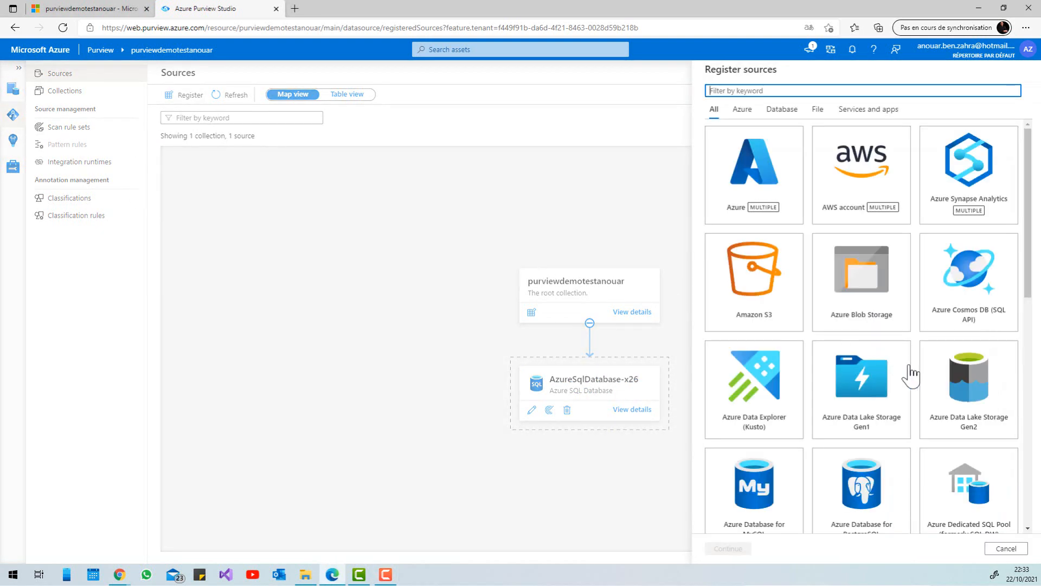
click(972, 392)
scroll(971, 391, down, 10)
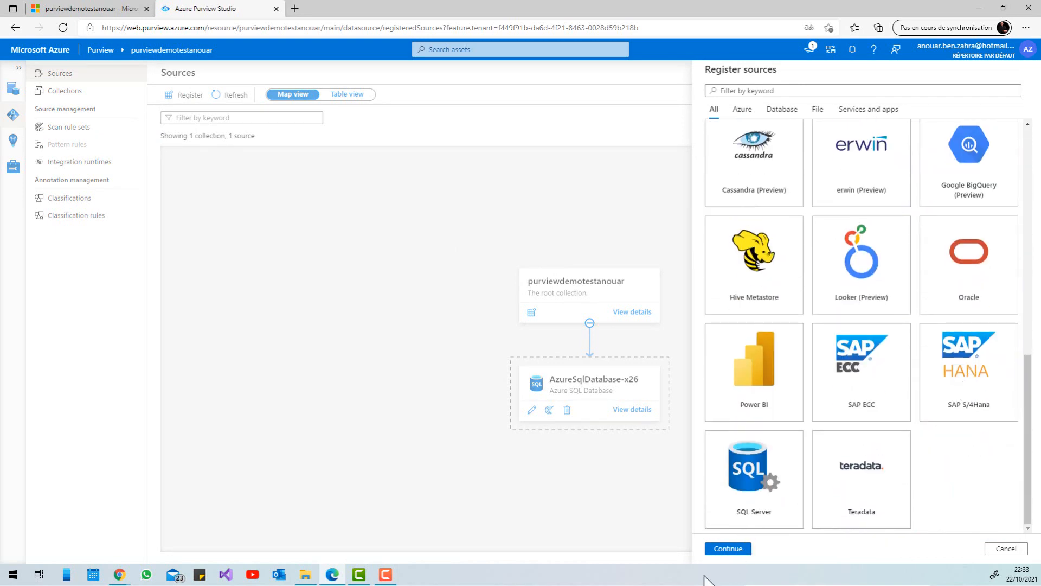
click(726, 549)
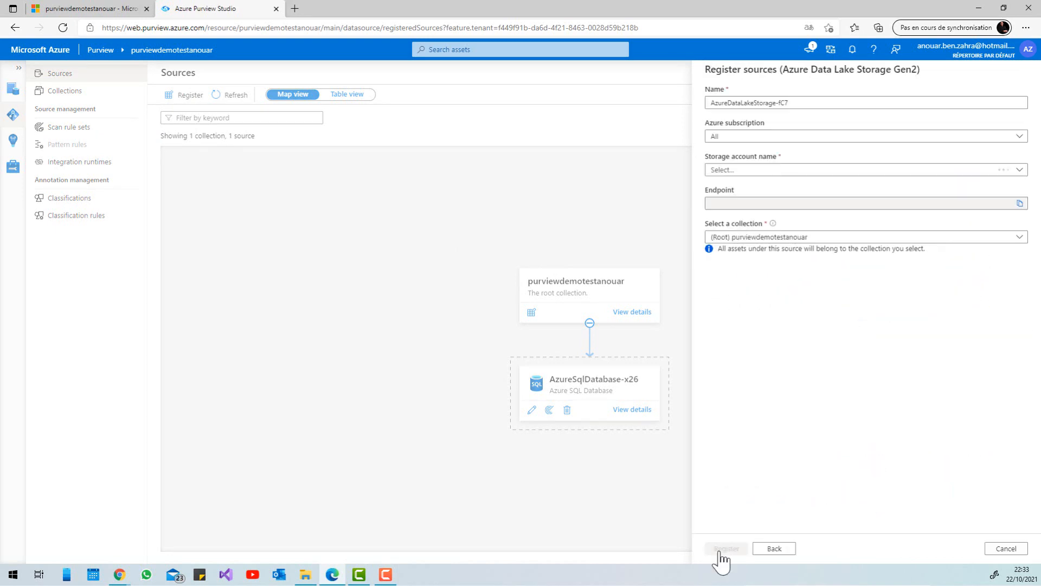
click(739, 137)
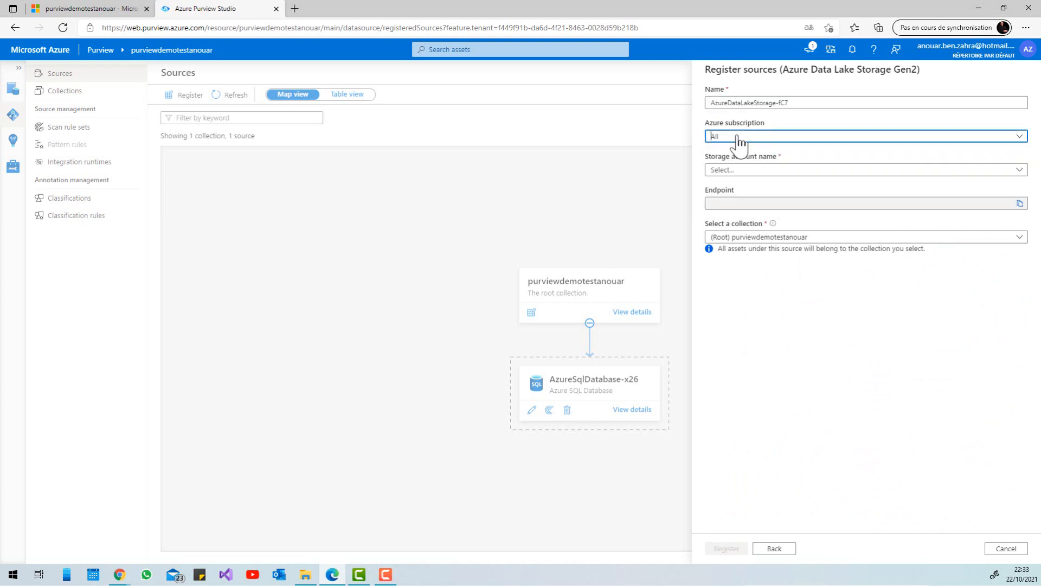
click(739, 170)
click(731, 189)
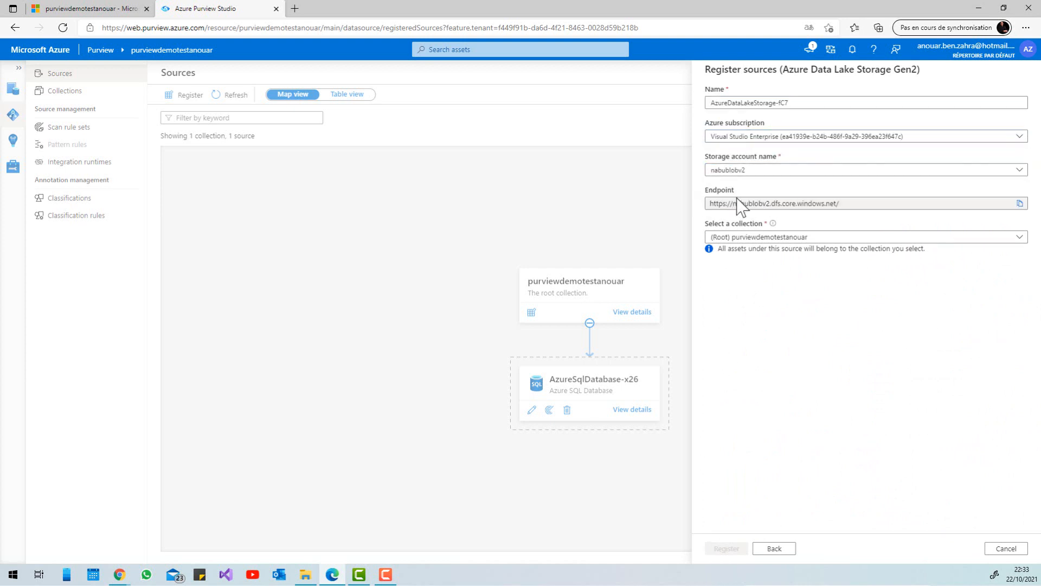
click(721, 549)
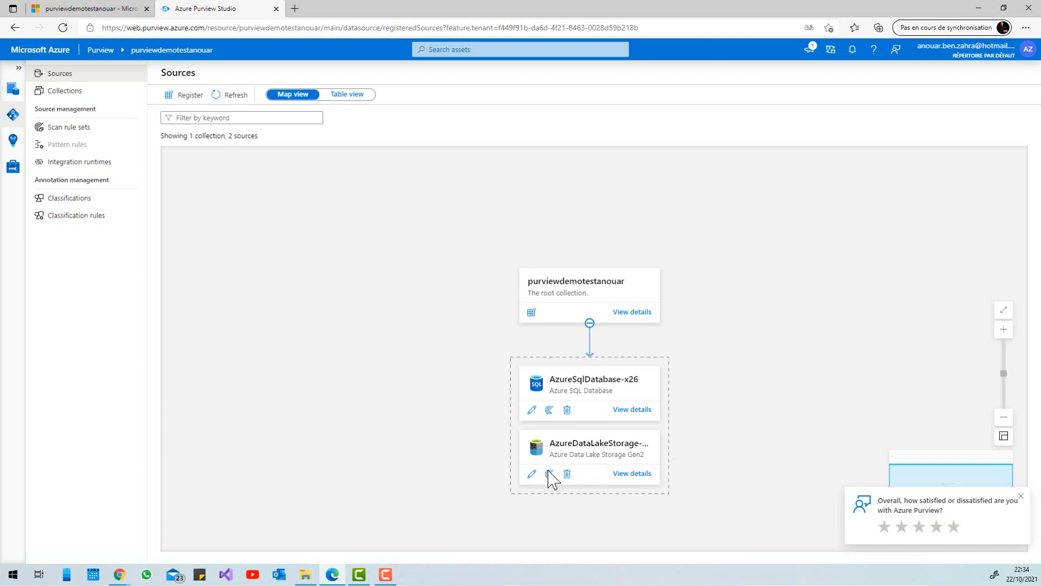
Collapse and re-expand the sources under the root collection in the map view.
click(549, 474)
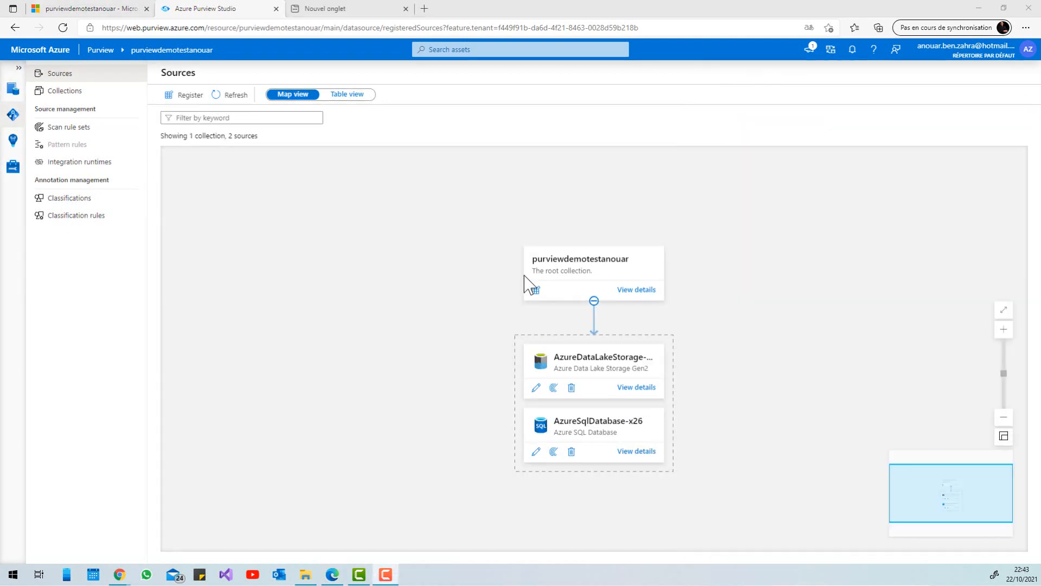
click(594, 300)
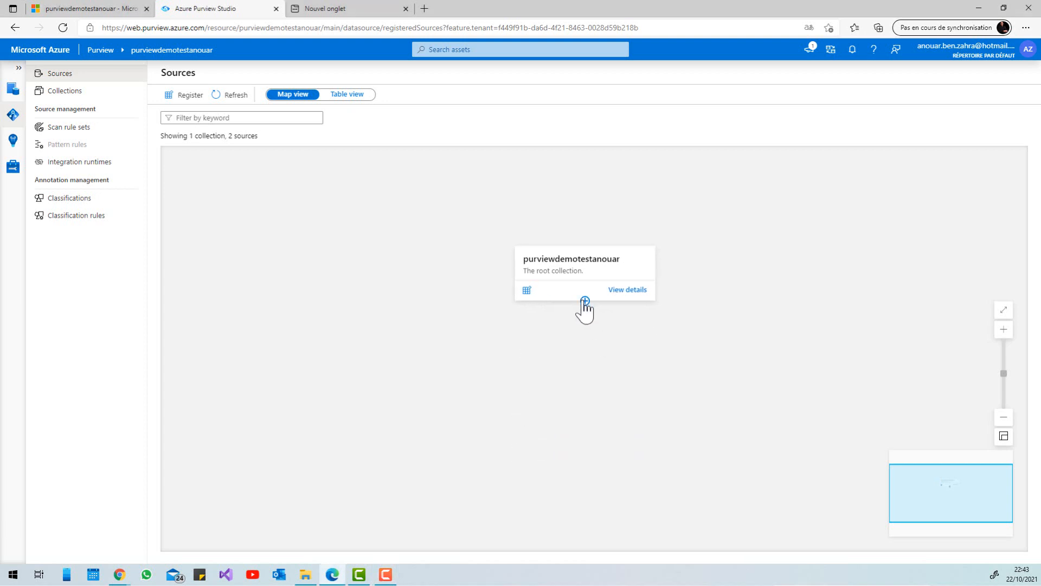
click(587, 301)
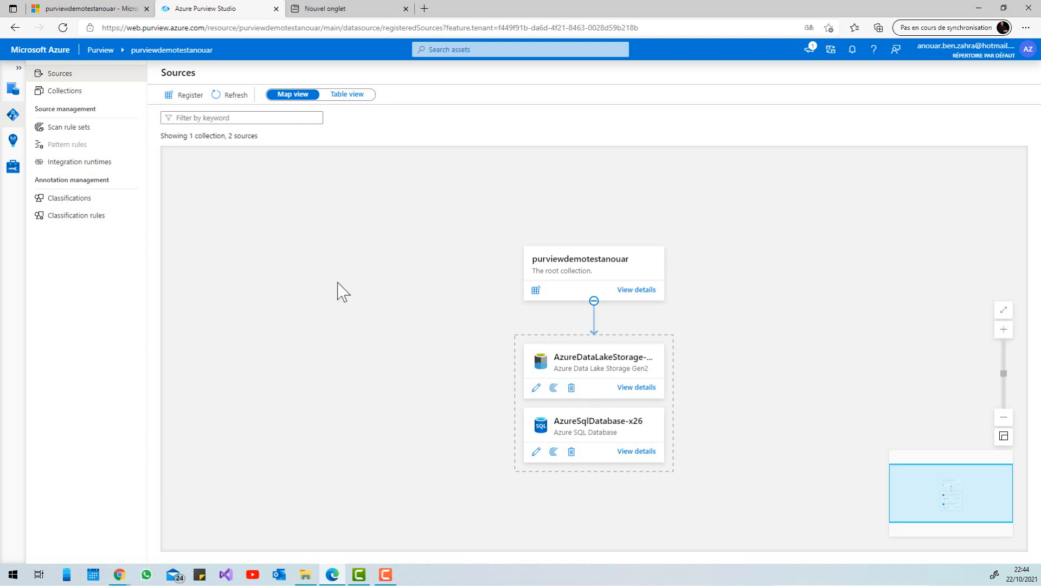
Look through the system classifications, check the details of Australia Company Number, and return to the classification list.
click(70, 199)
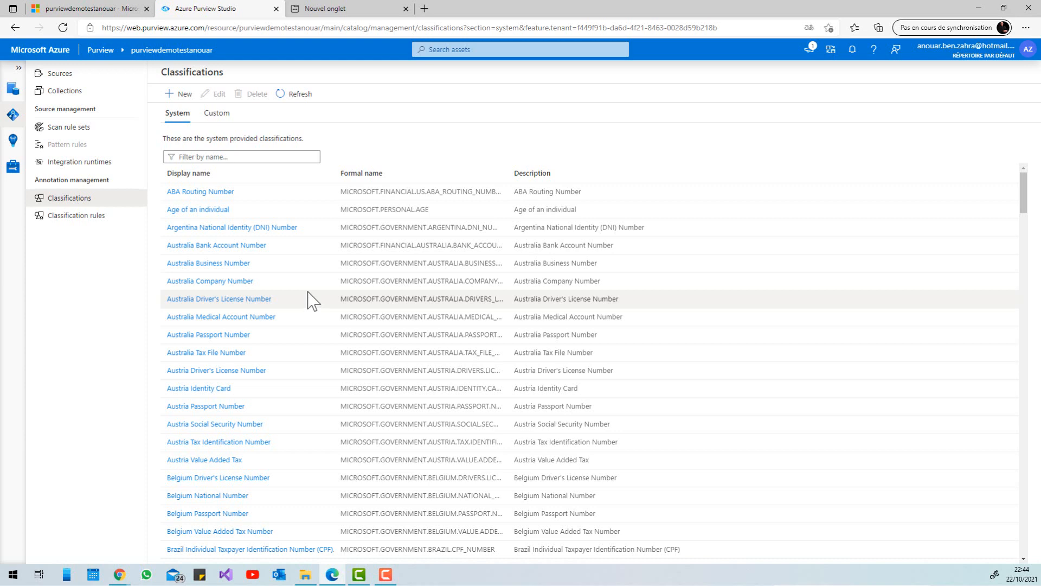
scroll(304, 355, down, 1)
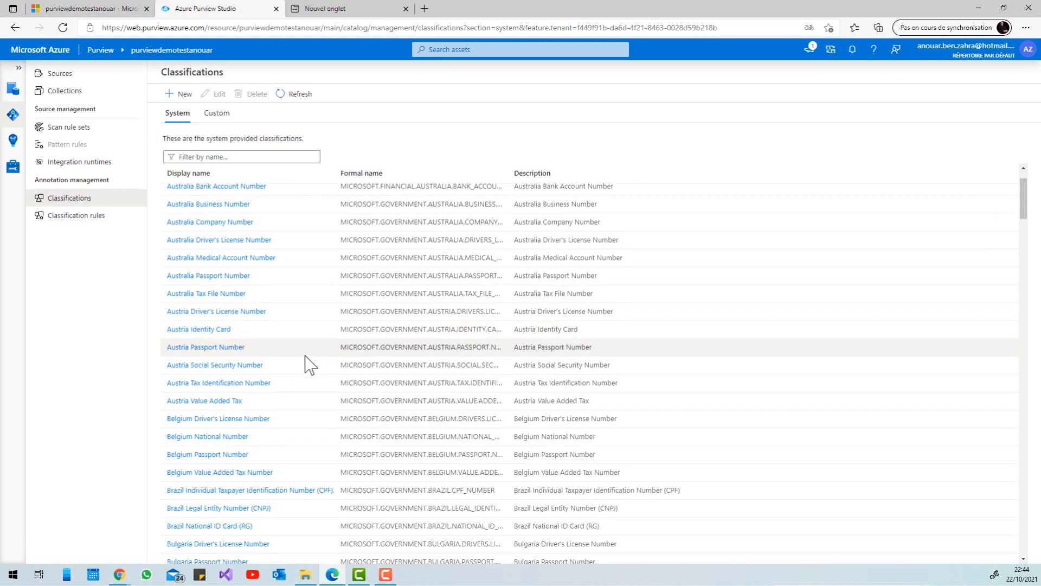
scroll(304, 374, up, 1)
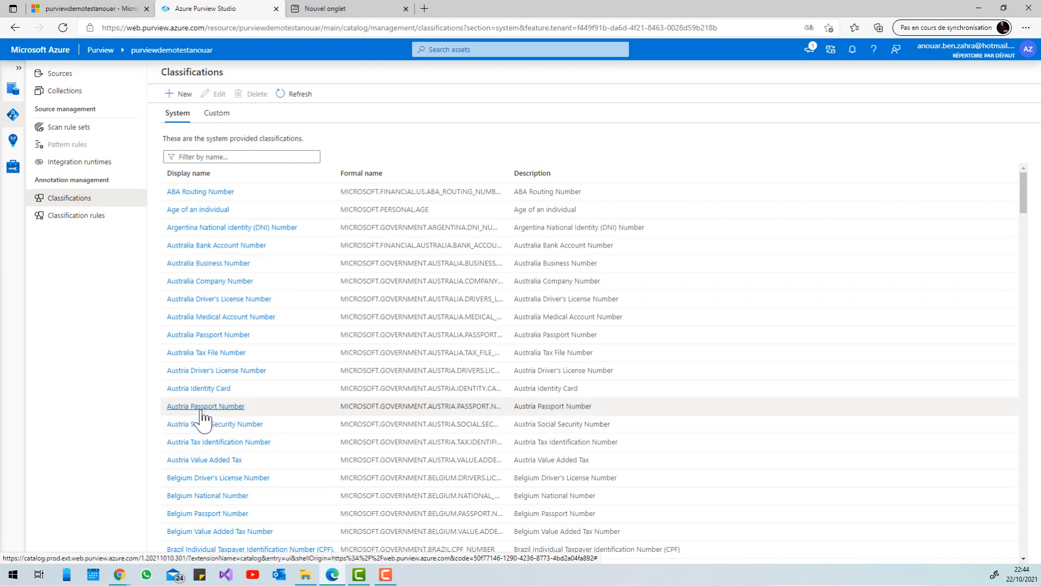
click(210, 280)
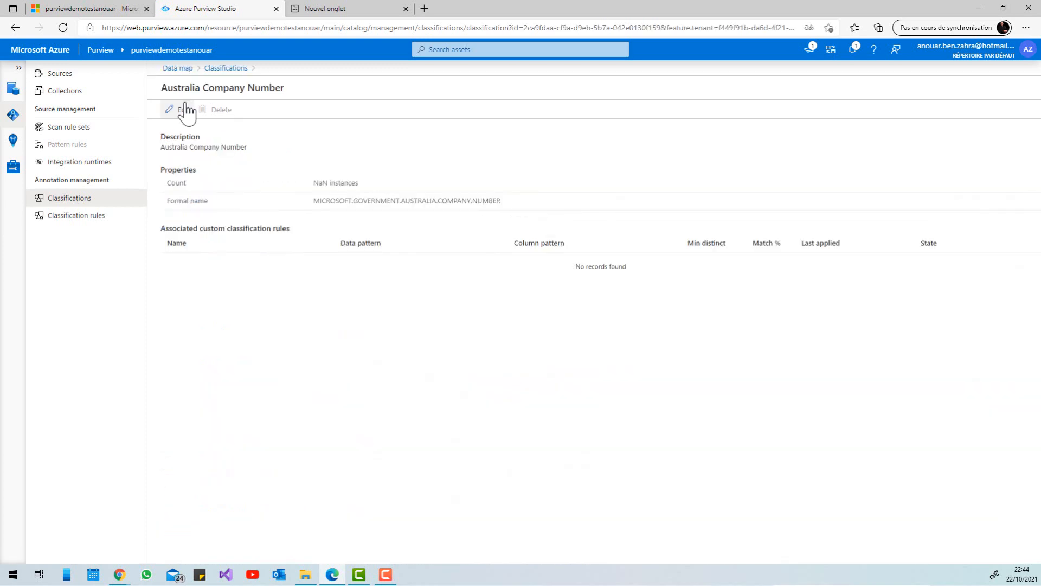
click(76, 199)
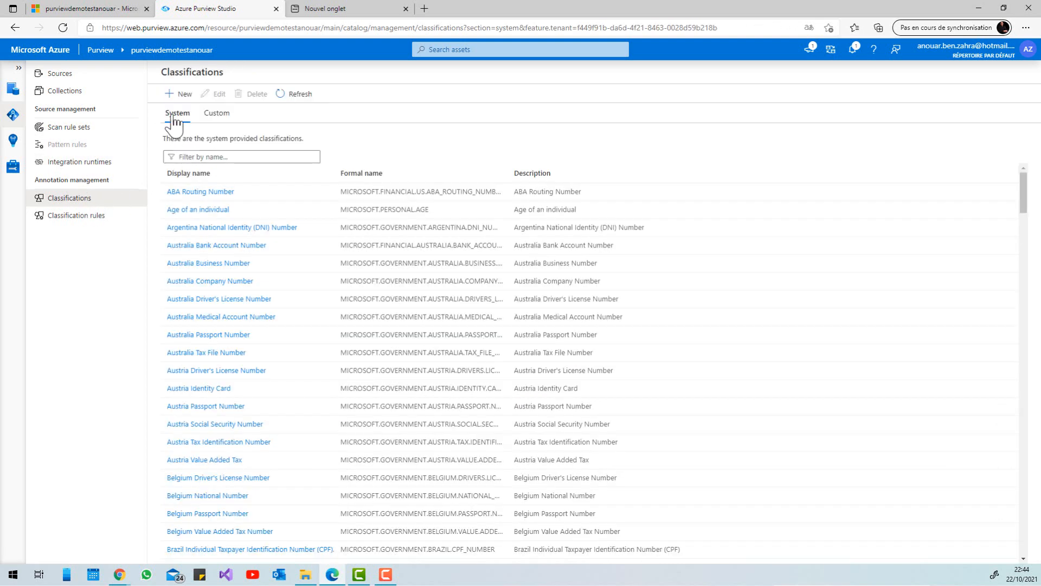
Create a new classification named DEMO without a description.
click(184, 94)
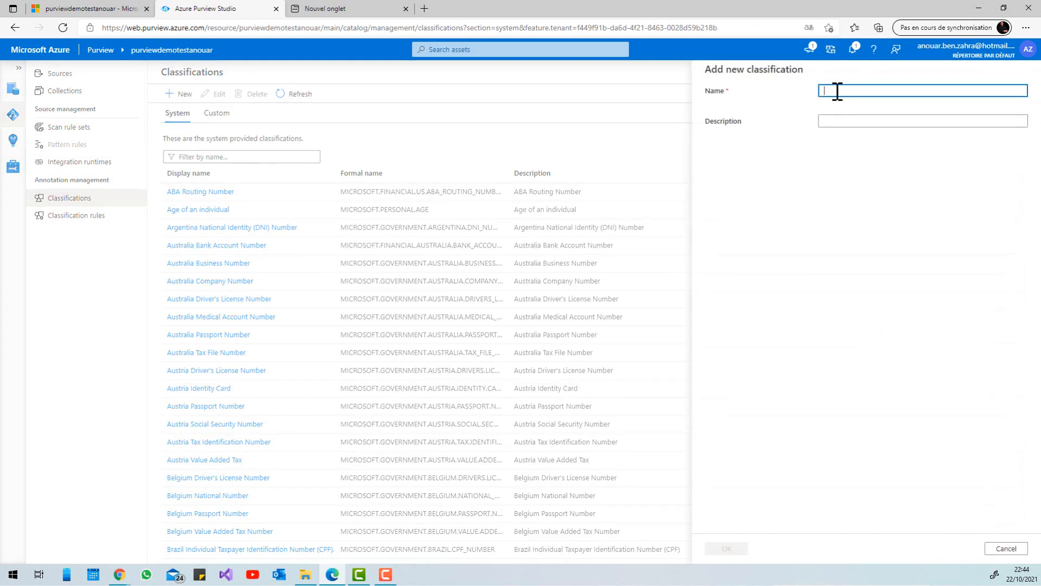
text(DEMO)
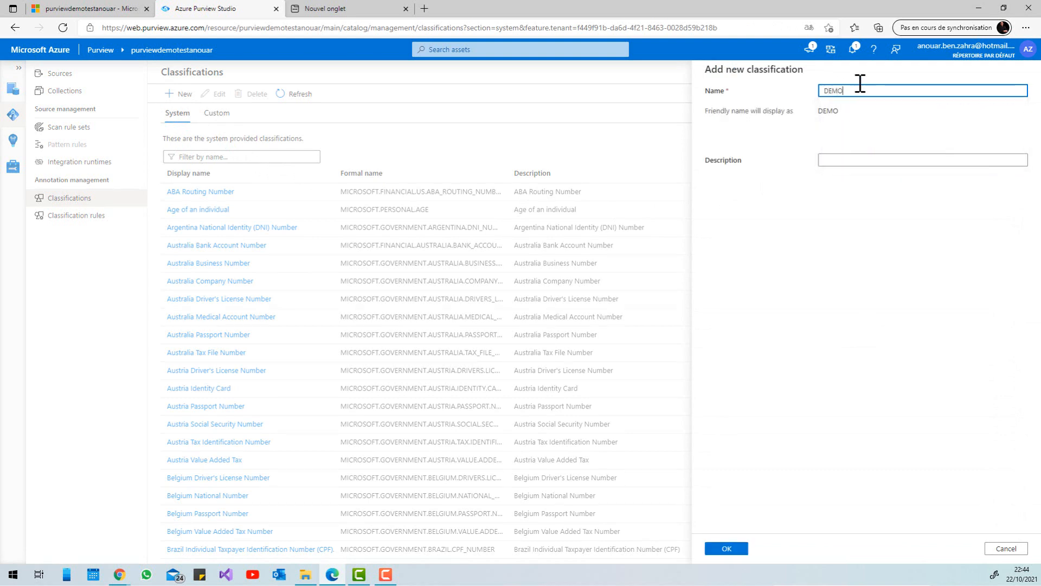
click(732, 548)
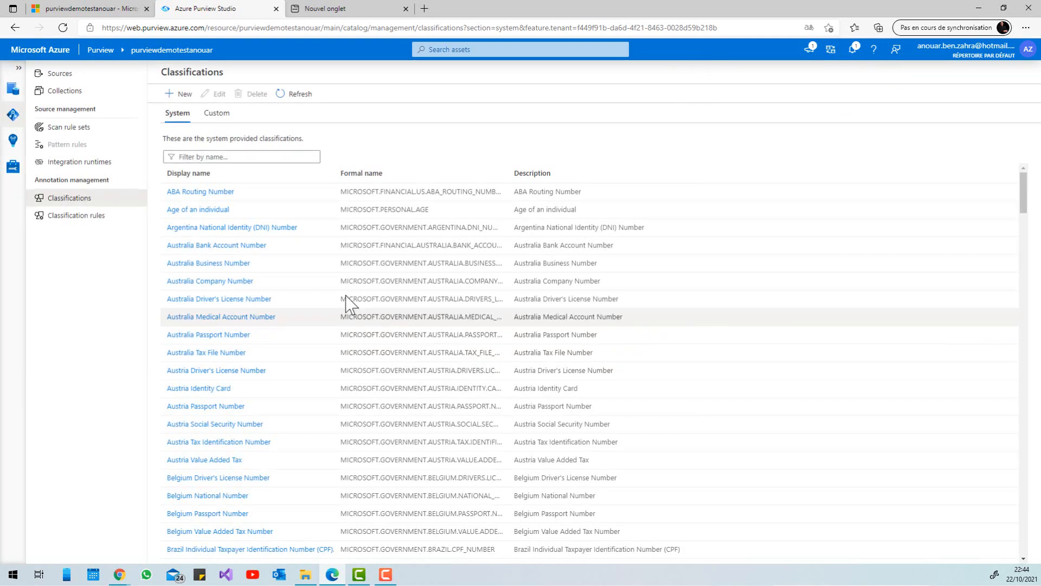
Start a new classification rule named DEMORoles for the DEMO classification, with state Enabled and the regular expression type.
click(57, 222)
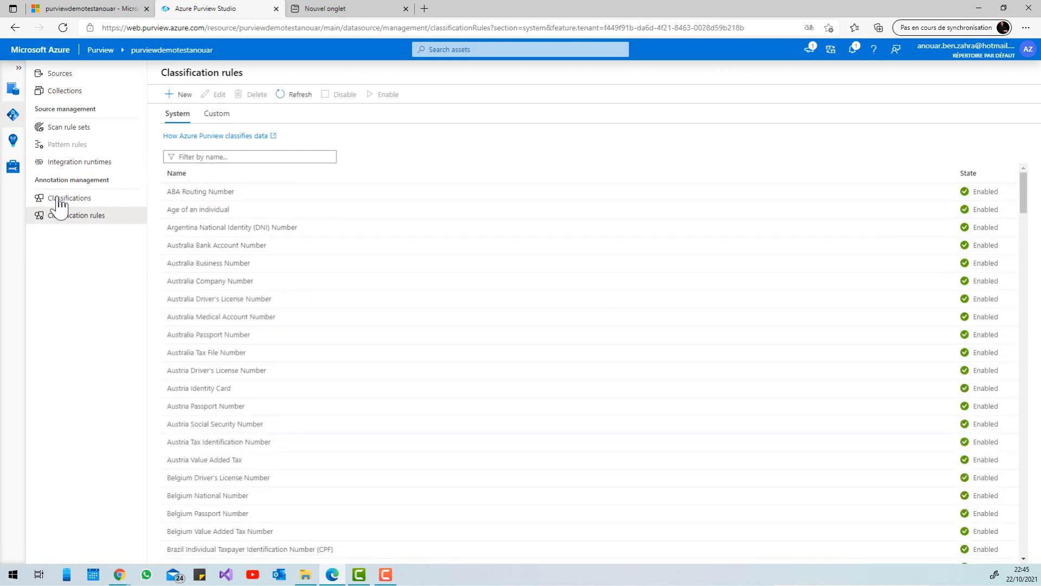
click(183, 97)
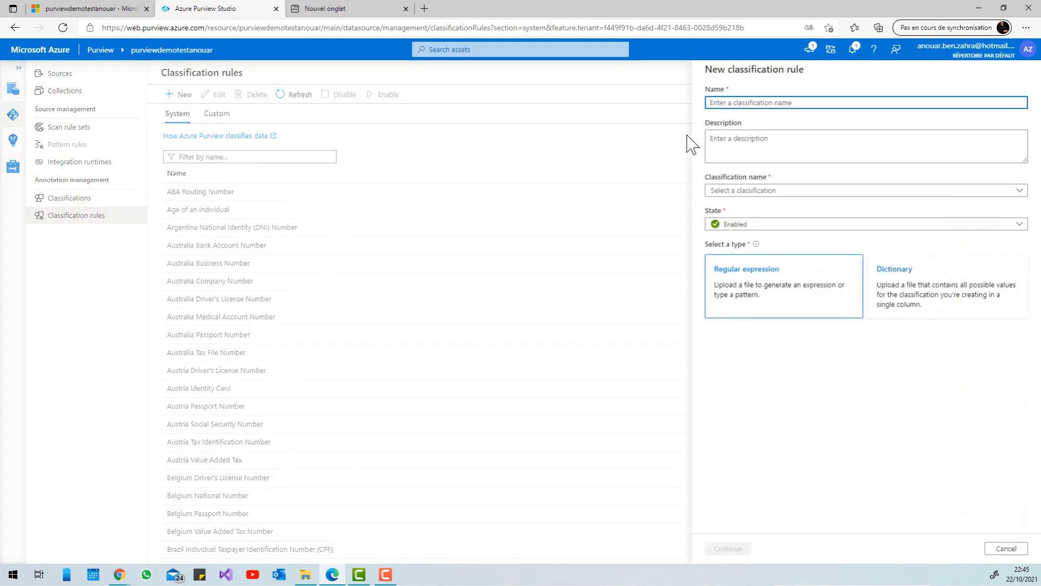
text(DEMORoles)
click(744, 190)
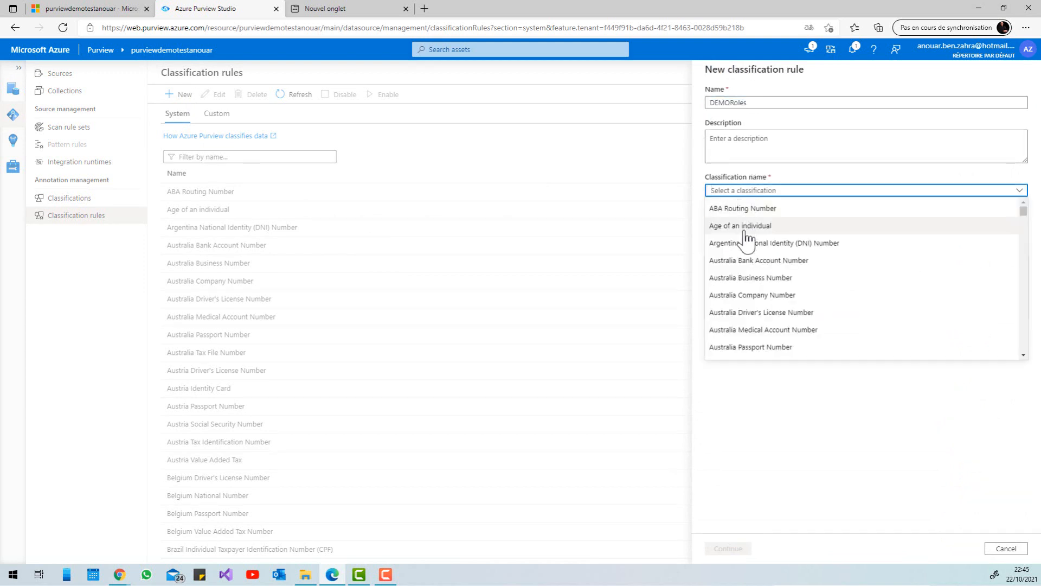
text(DEMO)
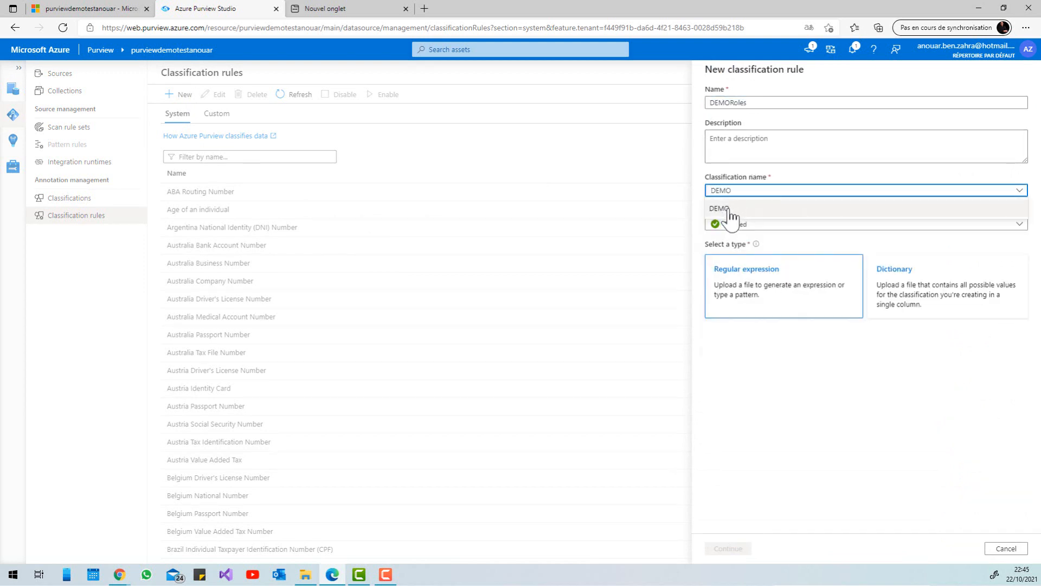
click(727, 211)
click(747, 266)
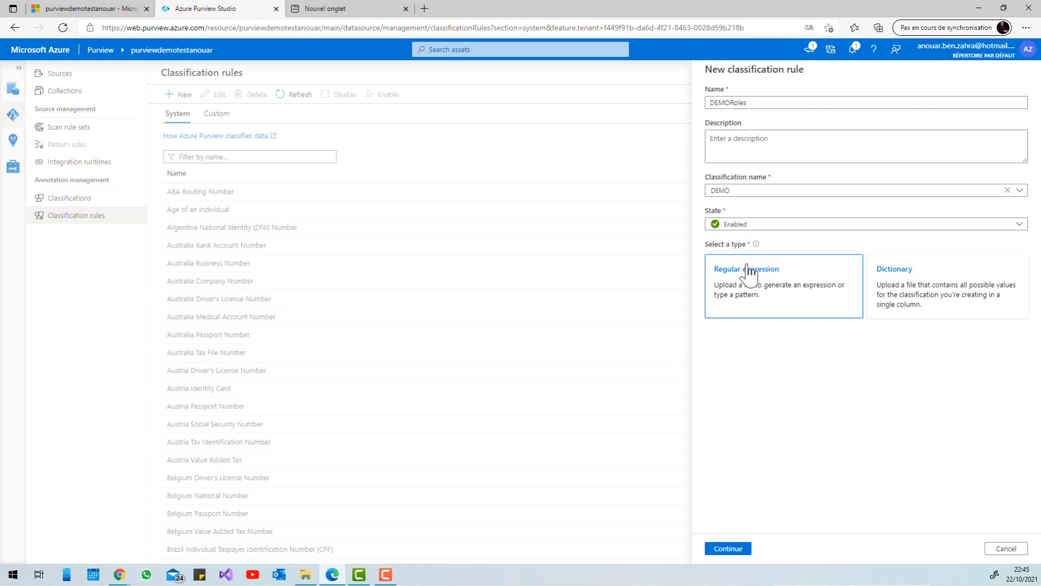
click(768, 225)
click(764, 242)
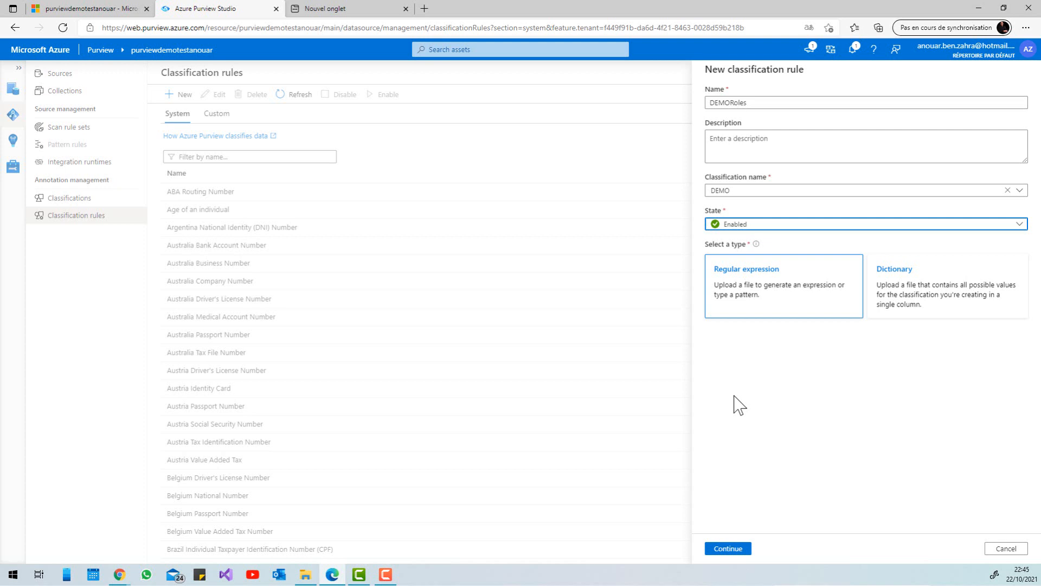
Continue to the rule's regular expression settings and set the data pattern to A, keeping the minimum match threshold at 60%.
click(725, 549)
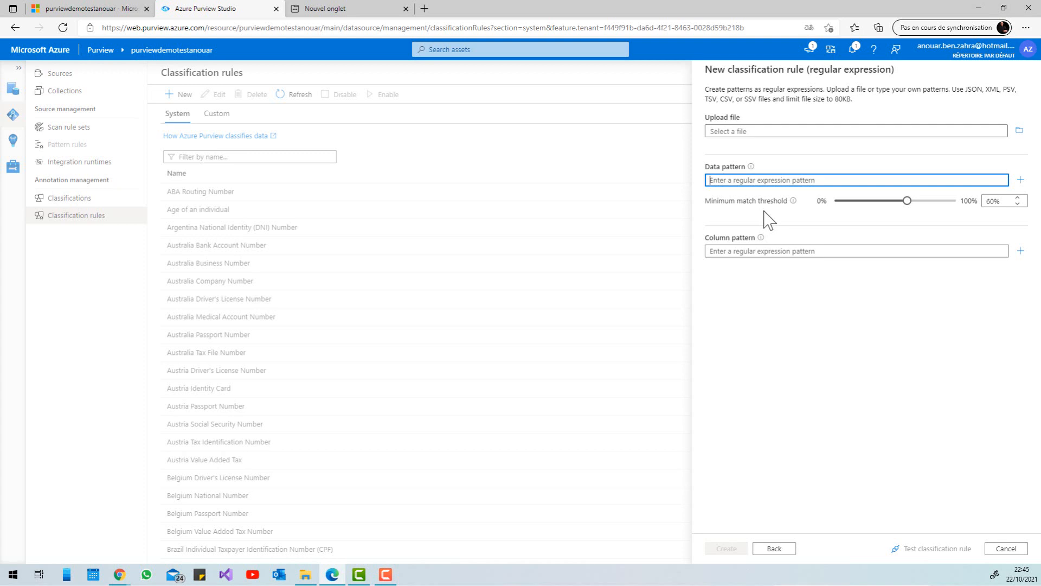
text(A)
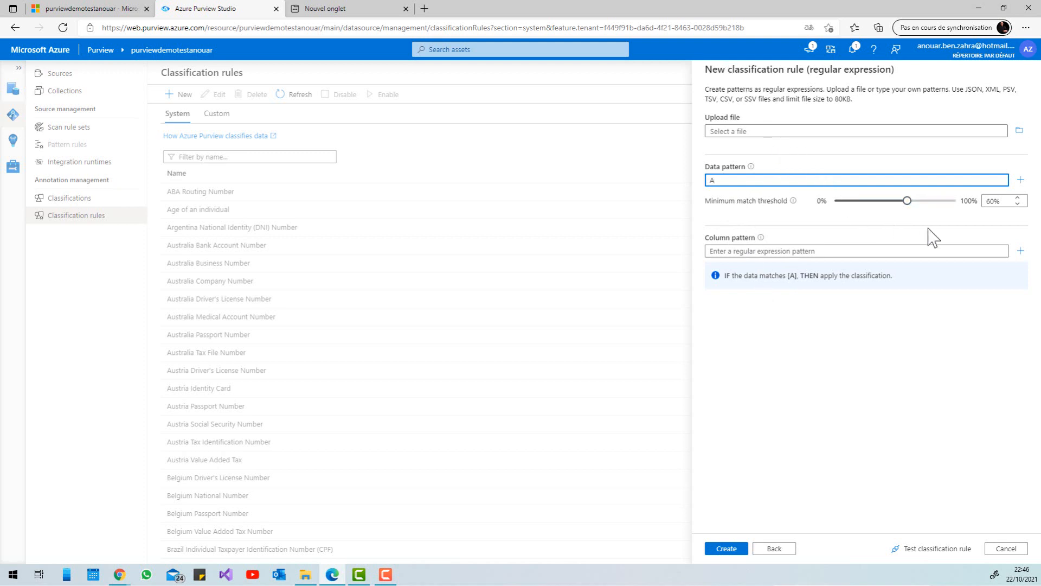
click(957, 251)
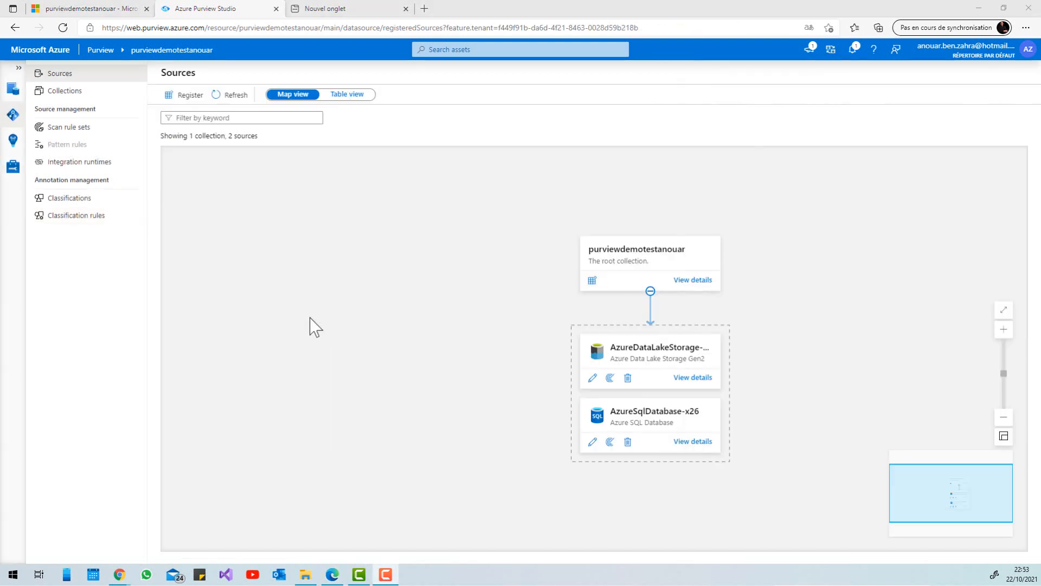
Browse the data catalog's assets by source type and by collection, and open the root collection.
click(13, 89)
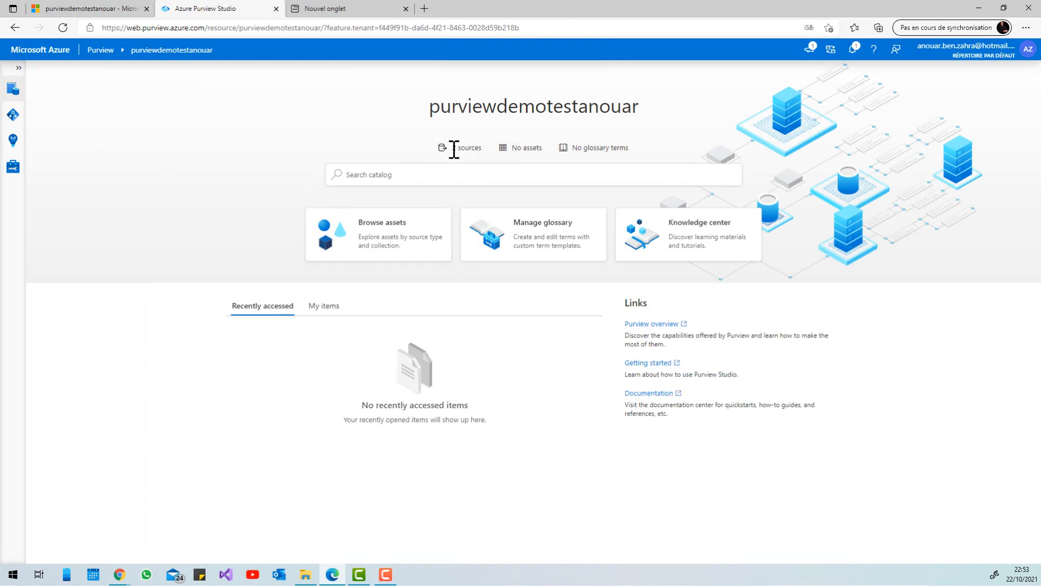
click(12, 116)
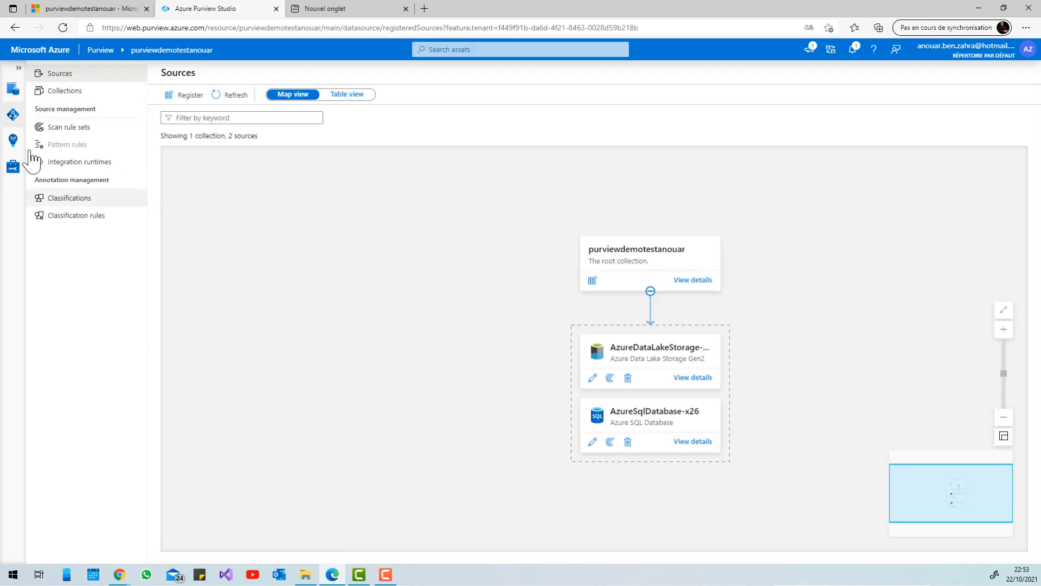
click(13, 89)
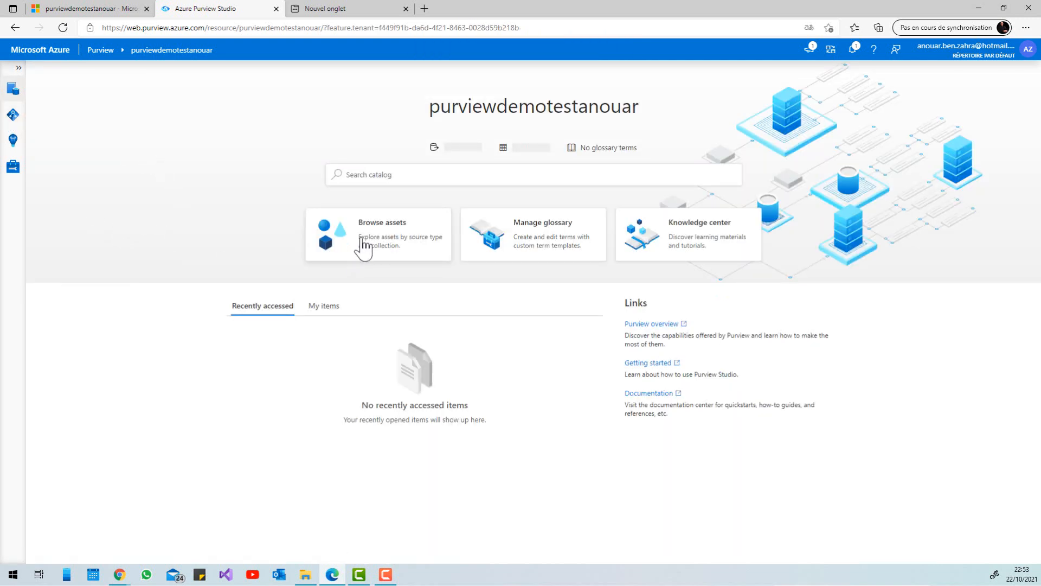
click(402, 239)
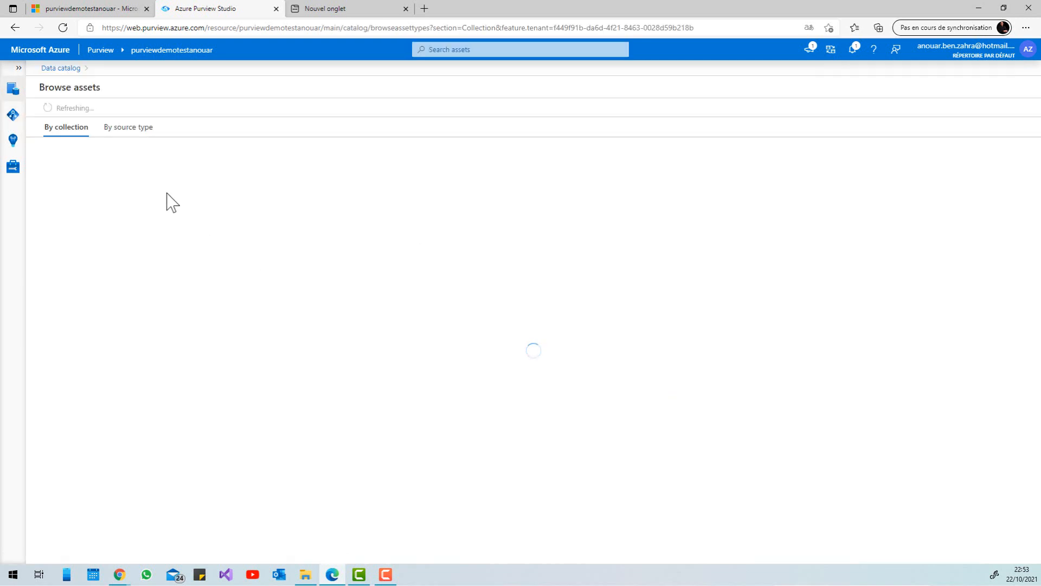
click(128, 127)
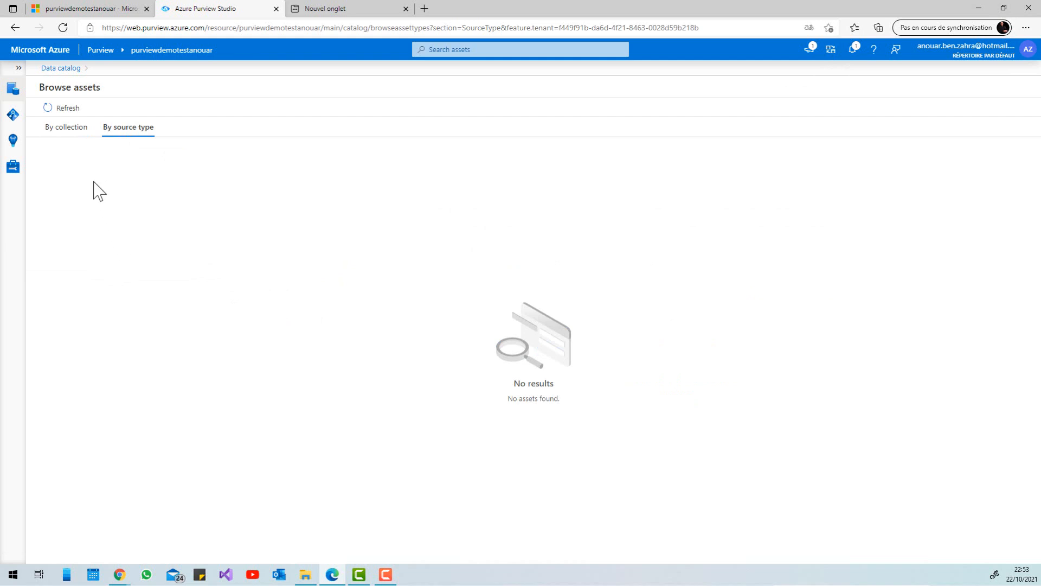
click(67, 129)
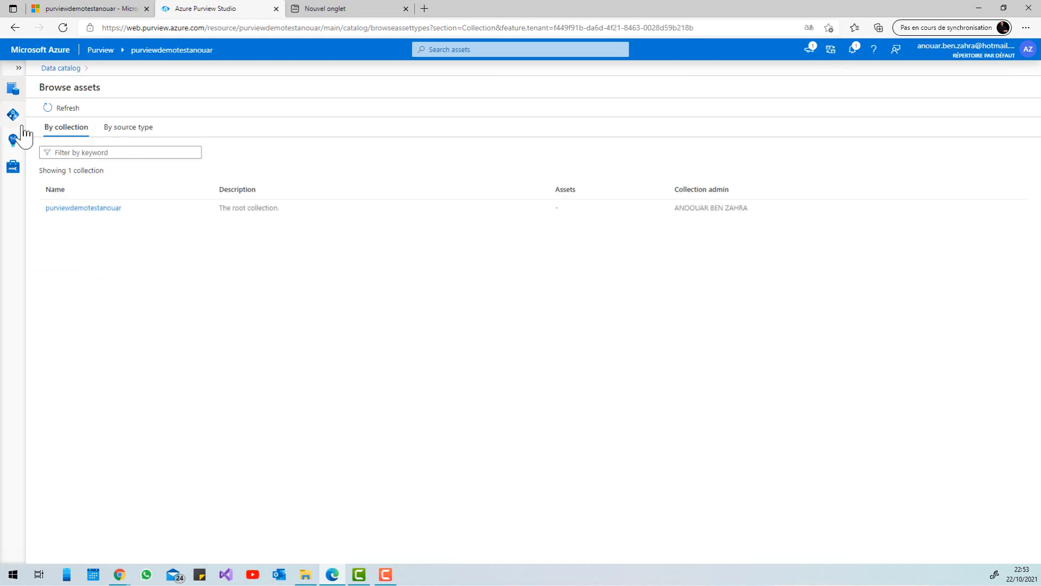
click(68, 210)
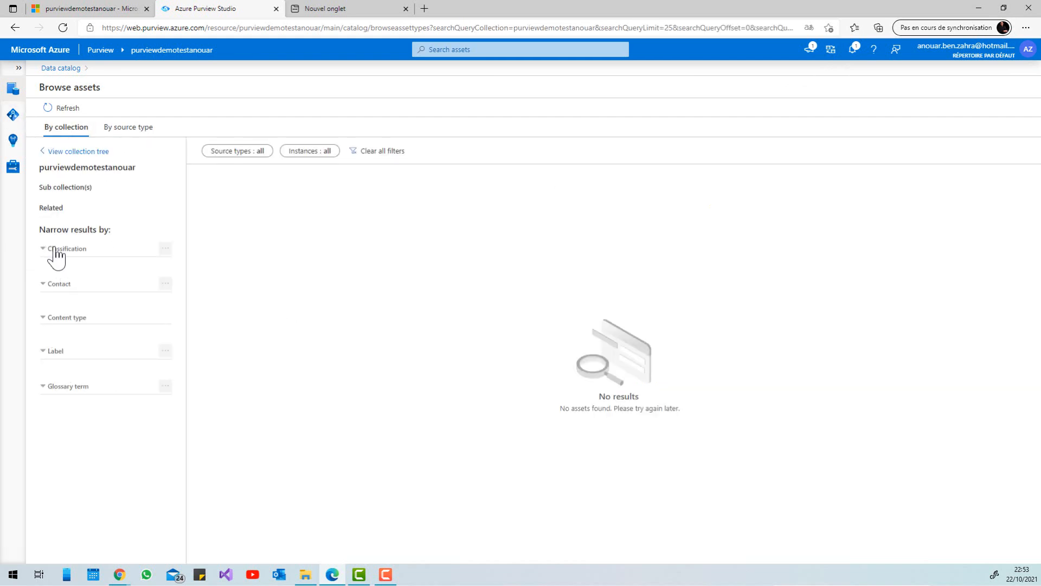